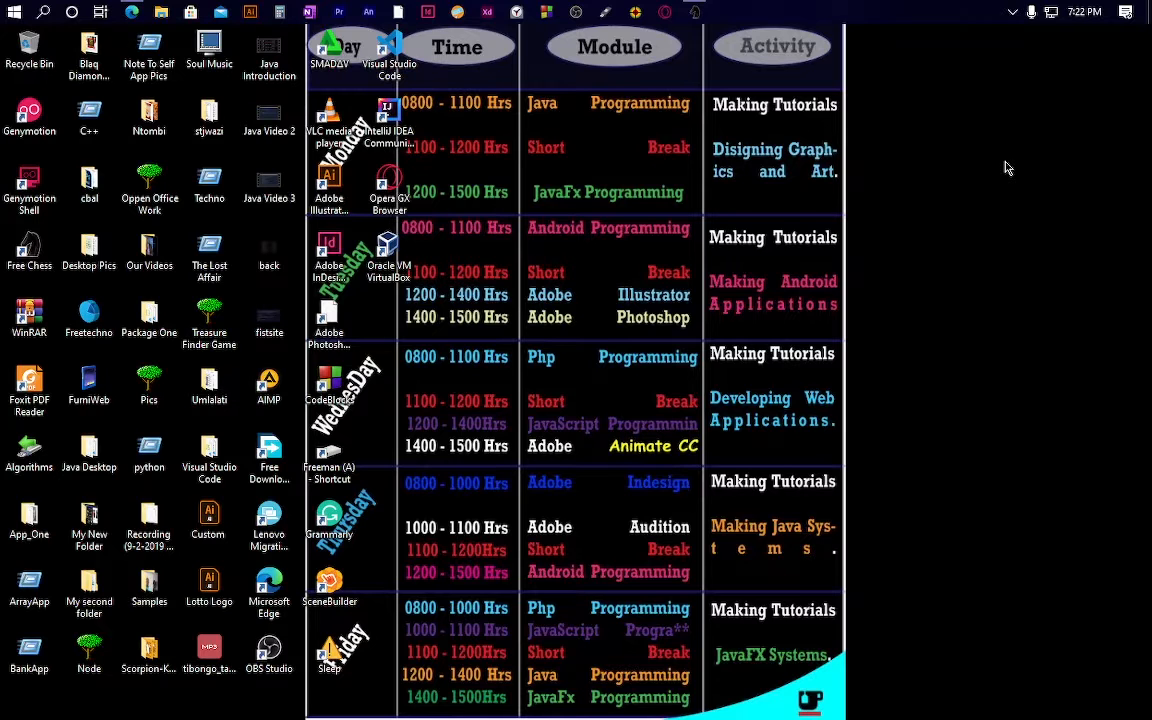
Step: Switch to the Microsoft Edge window that shows the Google homepage
key("alt+Tab")
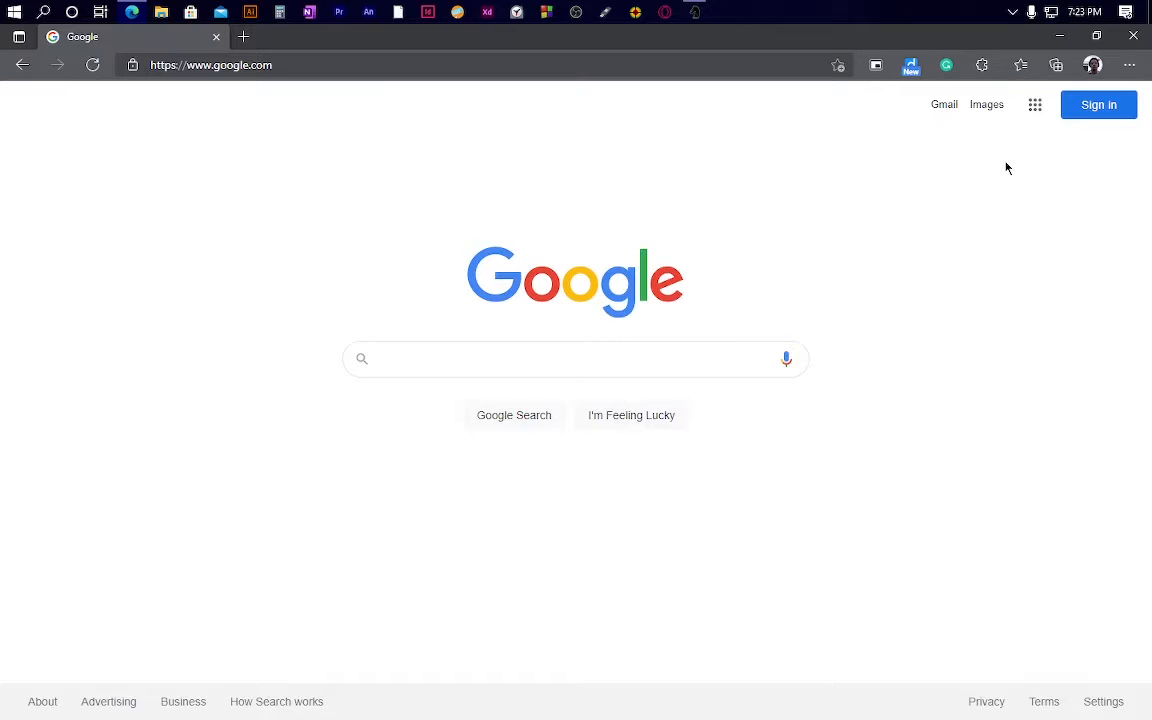
Step: Go to mail.google.com and start creating a new Google account for personal use
left_click(416, 67)
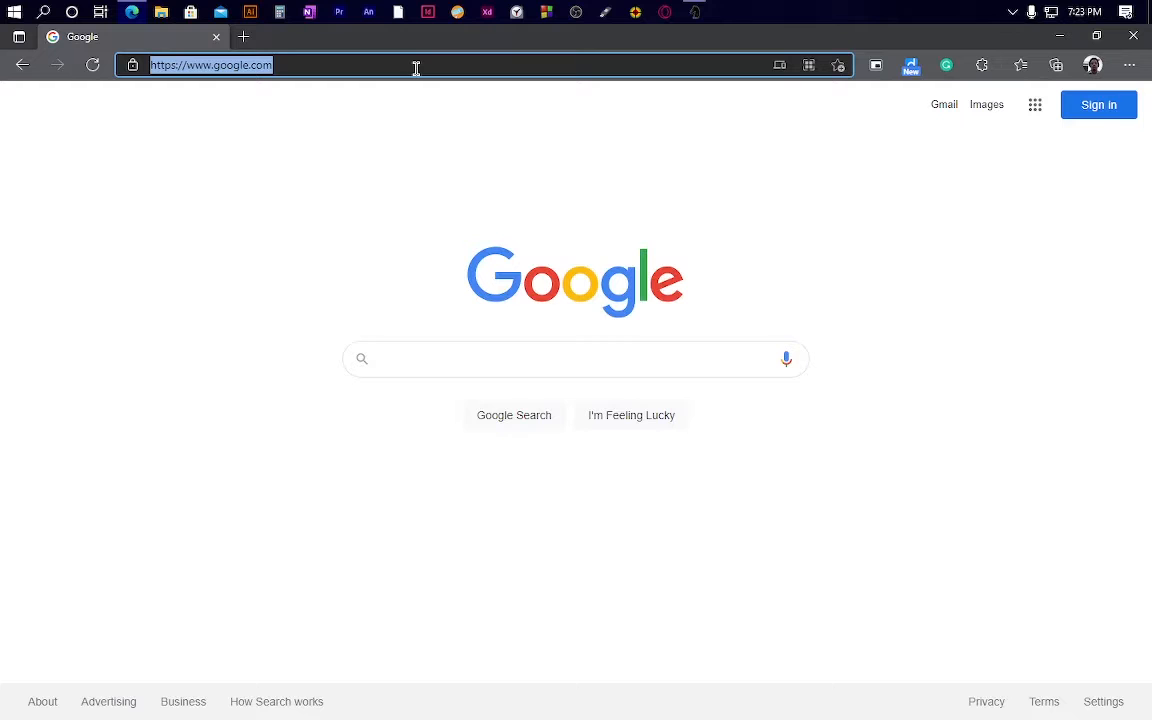
type("mail.")
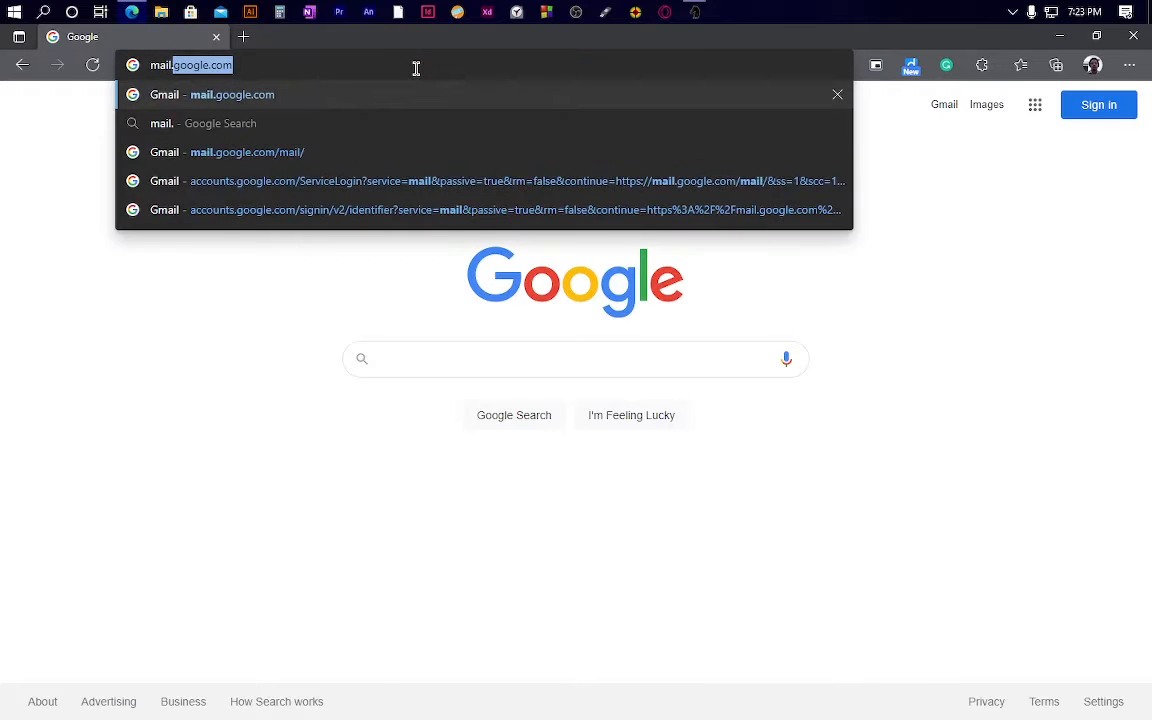
type("google.com")
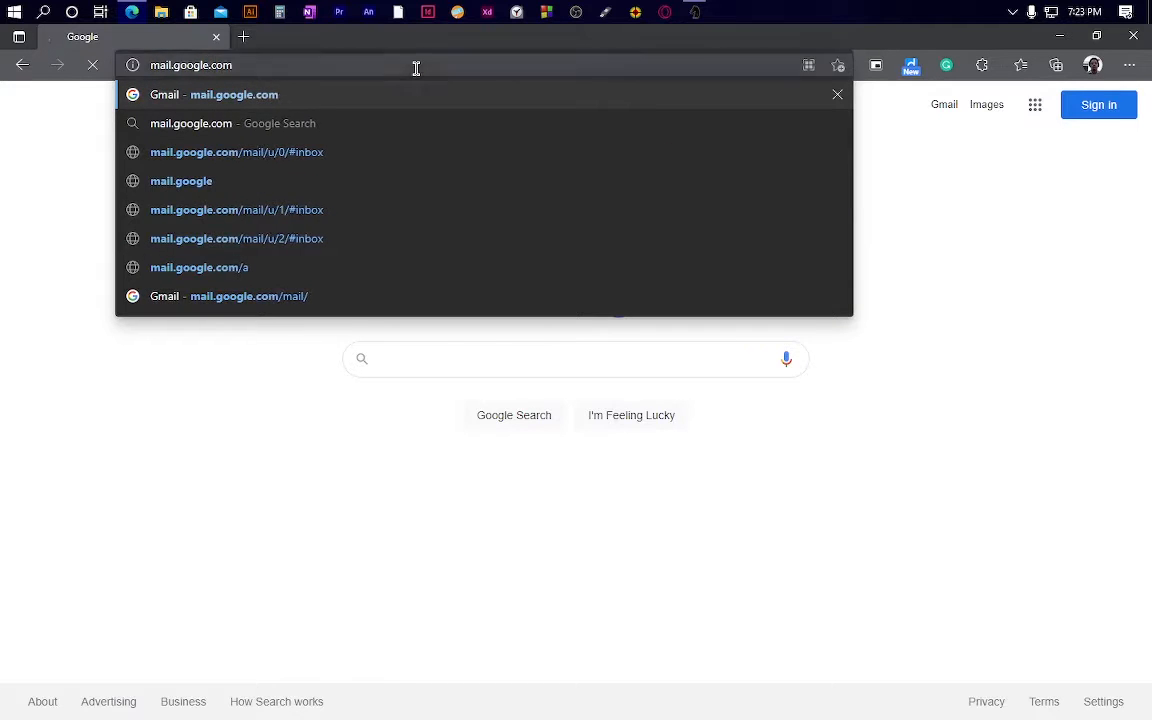
key("Return")
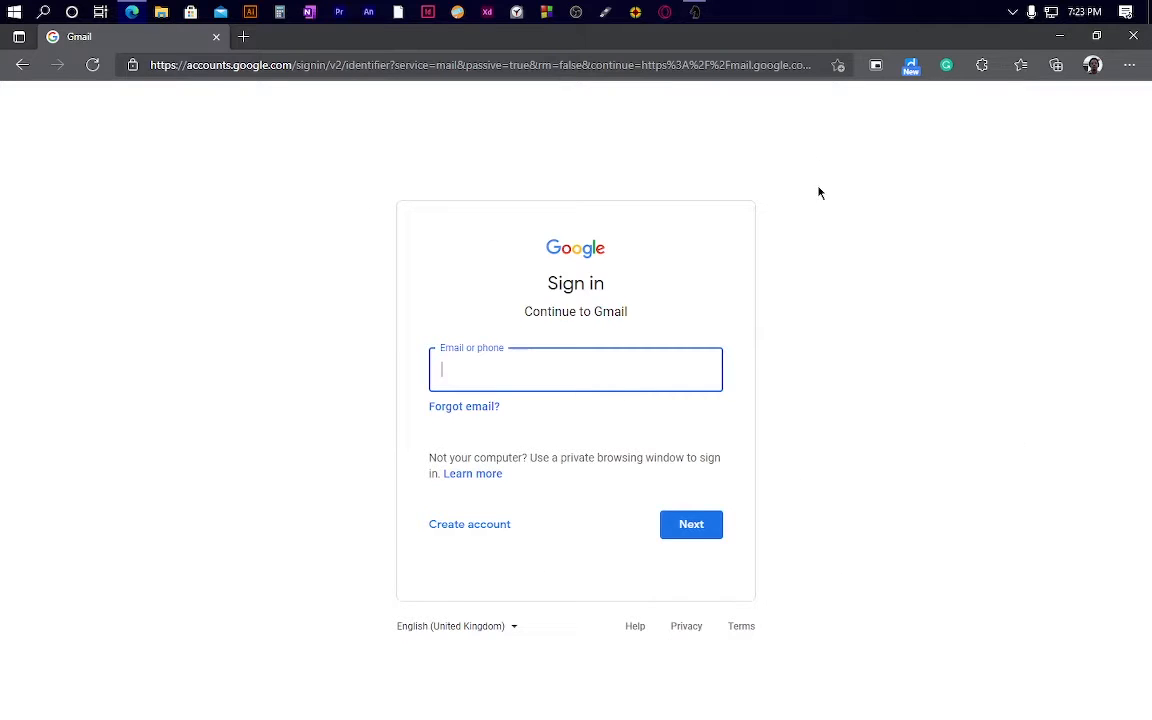
left_click(480, 536)
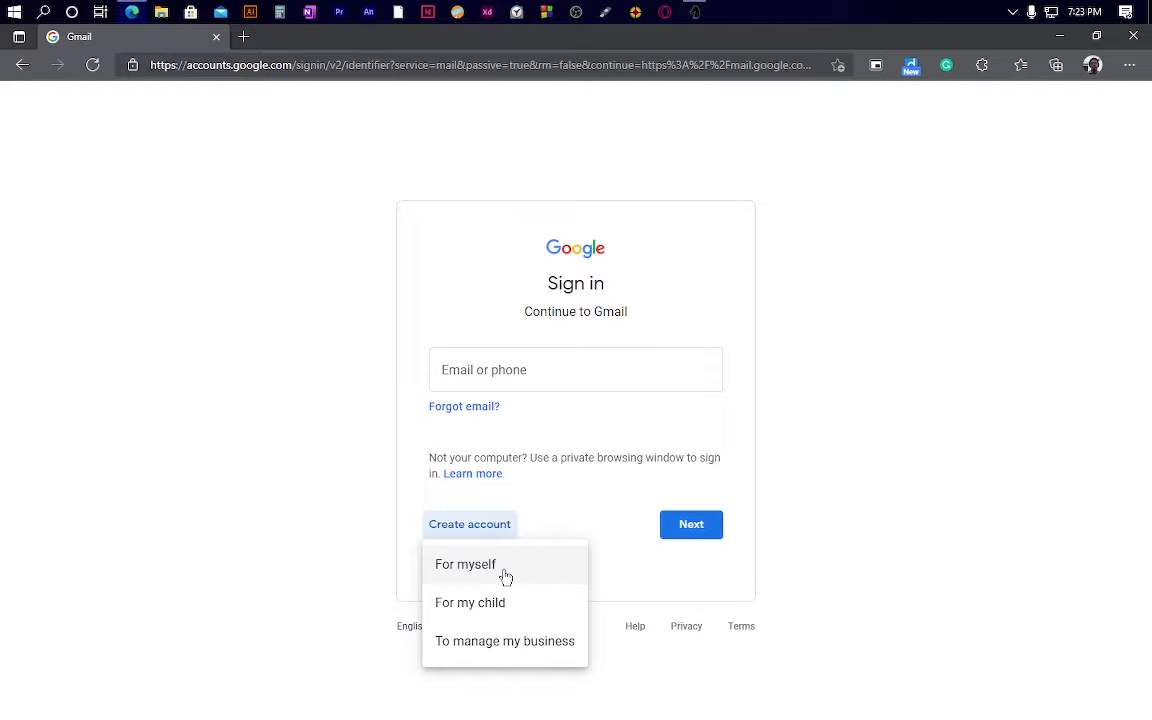
left_click(505, 566)
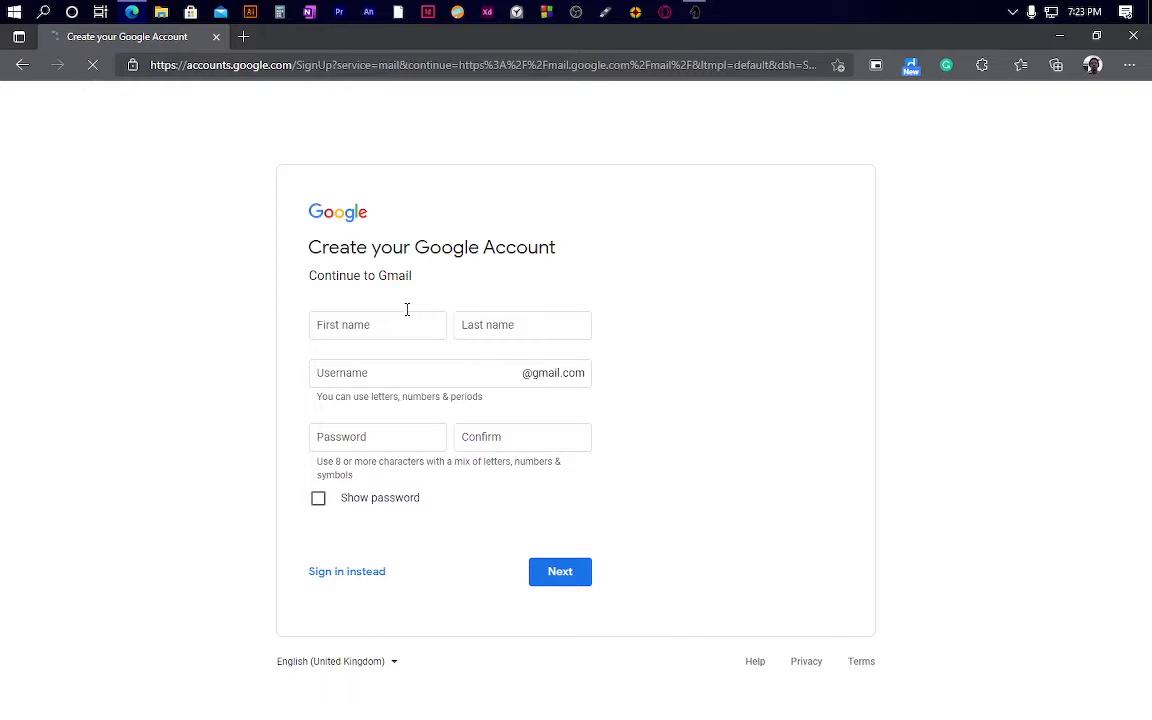
Step: Enter the first and last name in the sign-up form
left_click(406, 329)
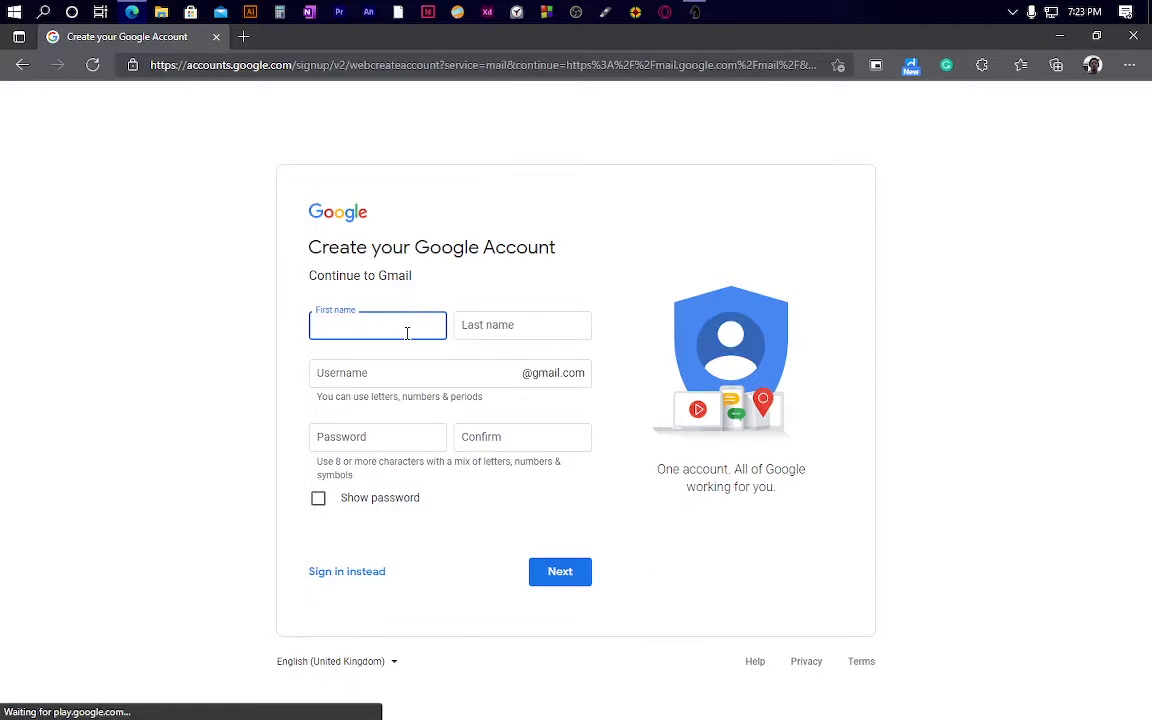
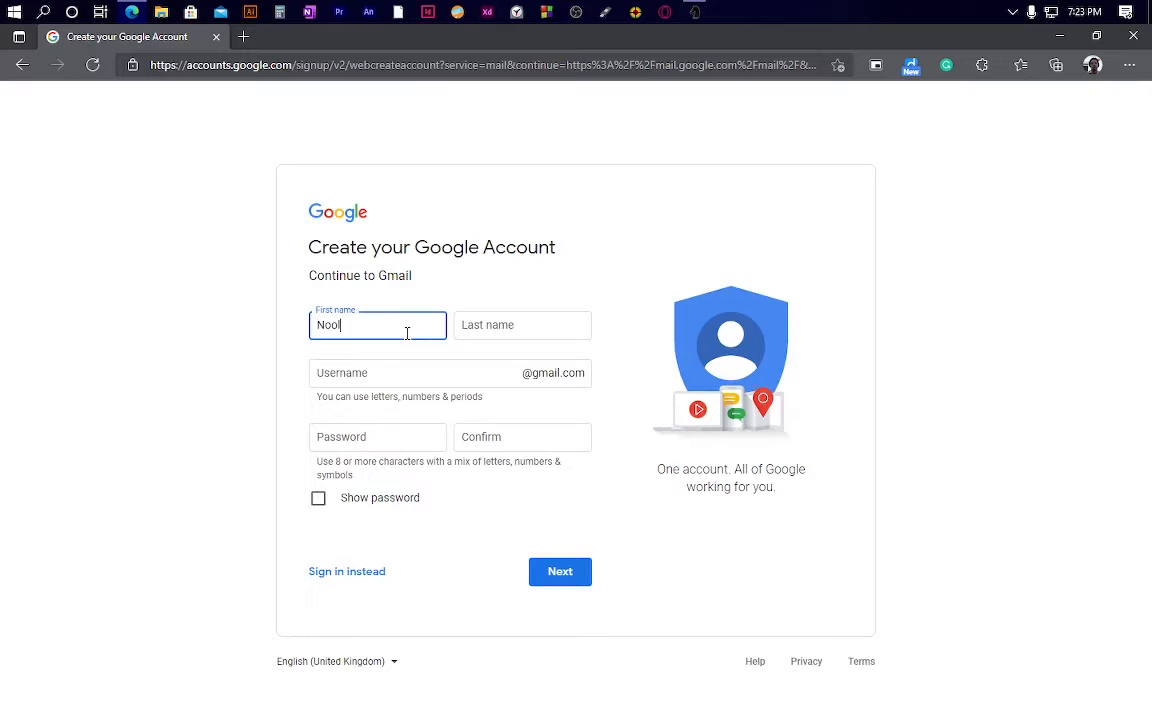
key("Tab")
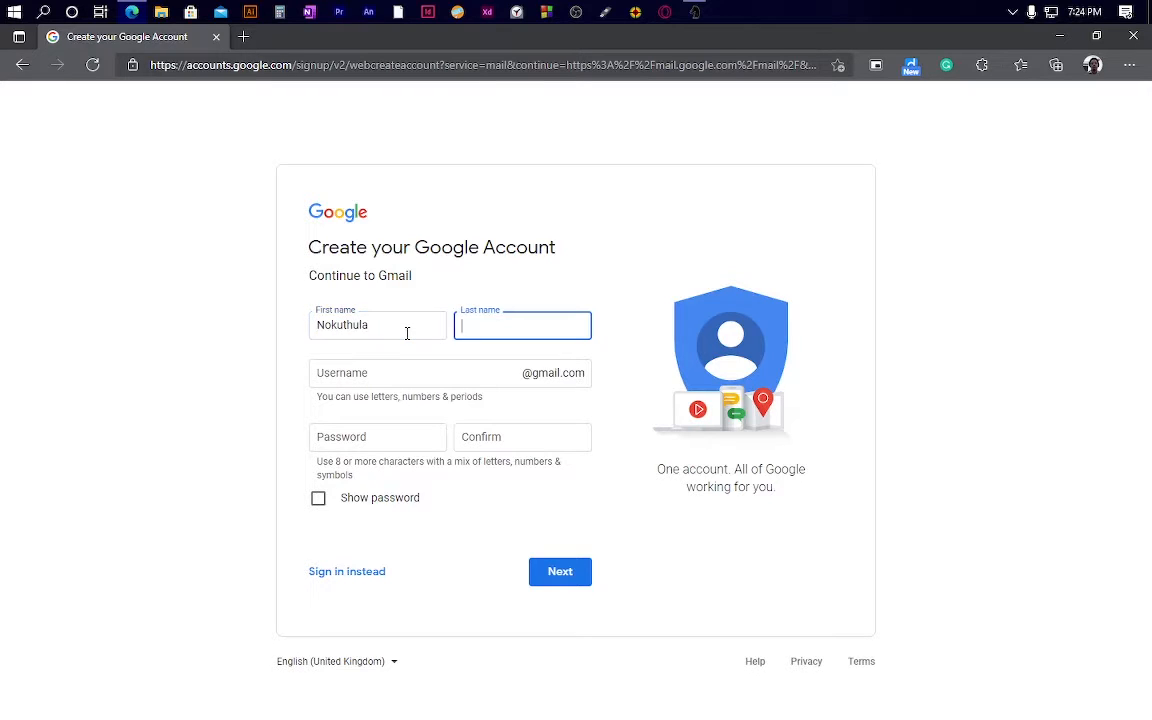
Step: Try a username, then accept a suggested available username once it is taken
key("Tab")
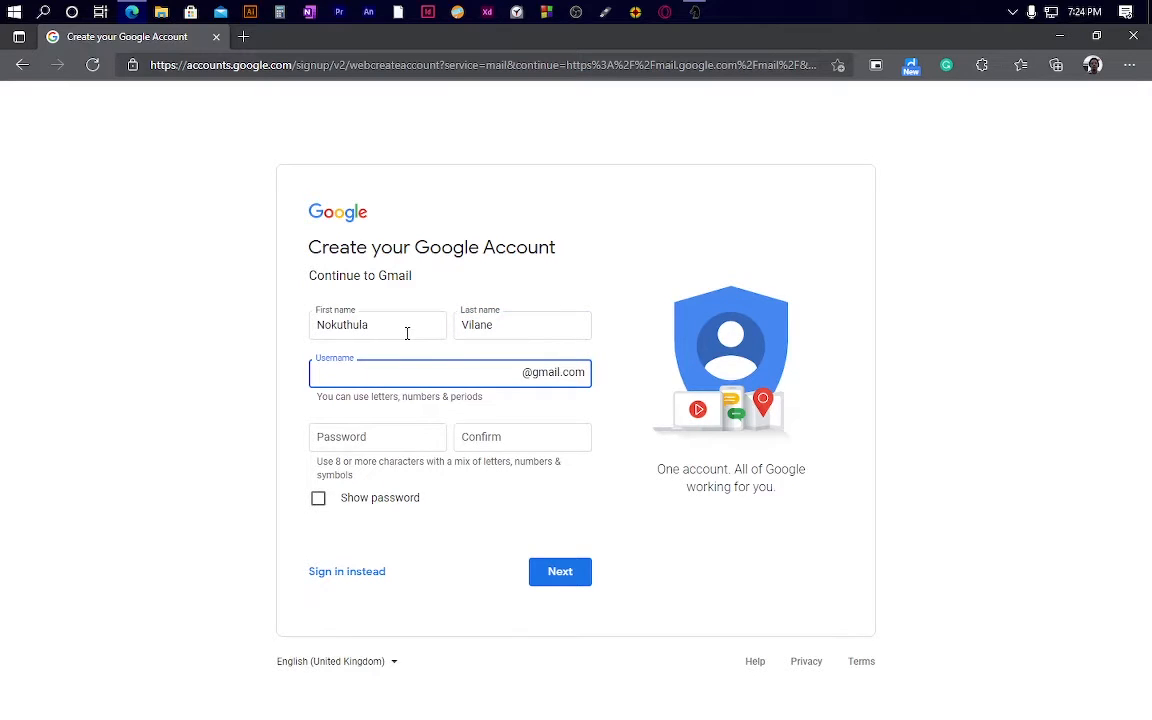
key("Tab")
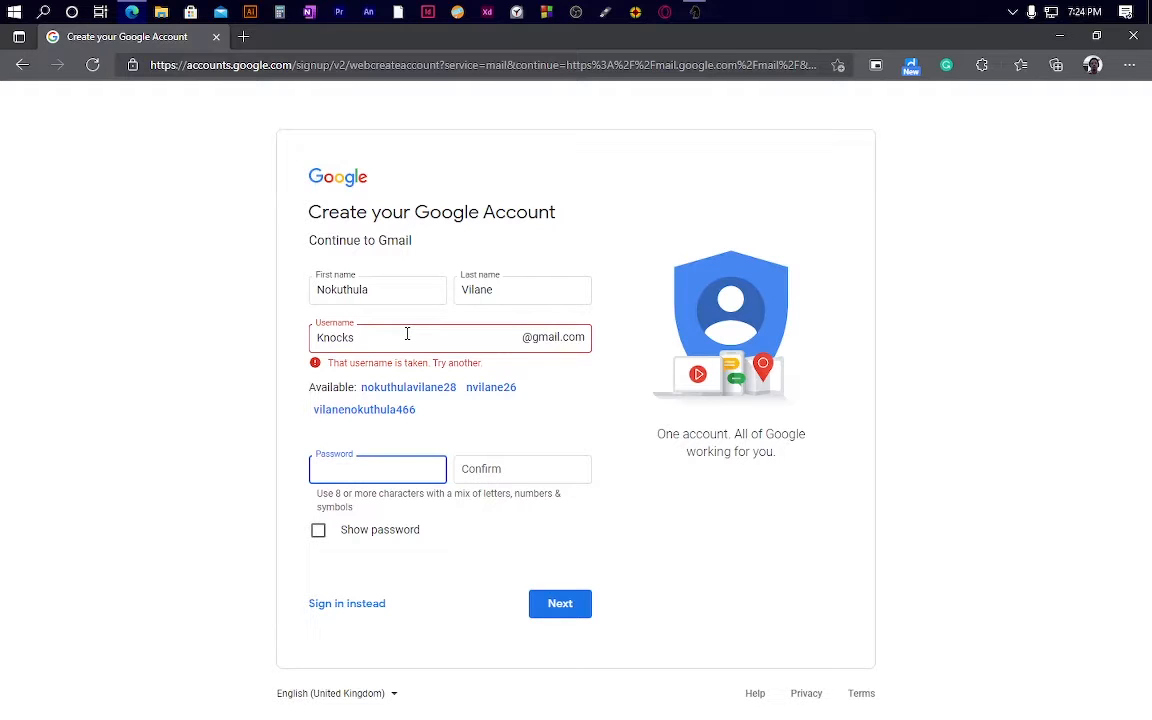
left_click(407, 334)
type("12")
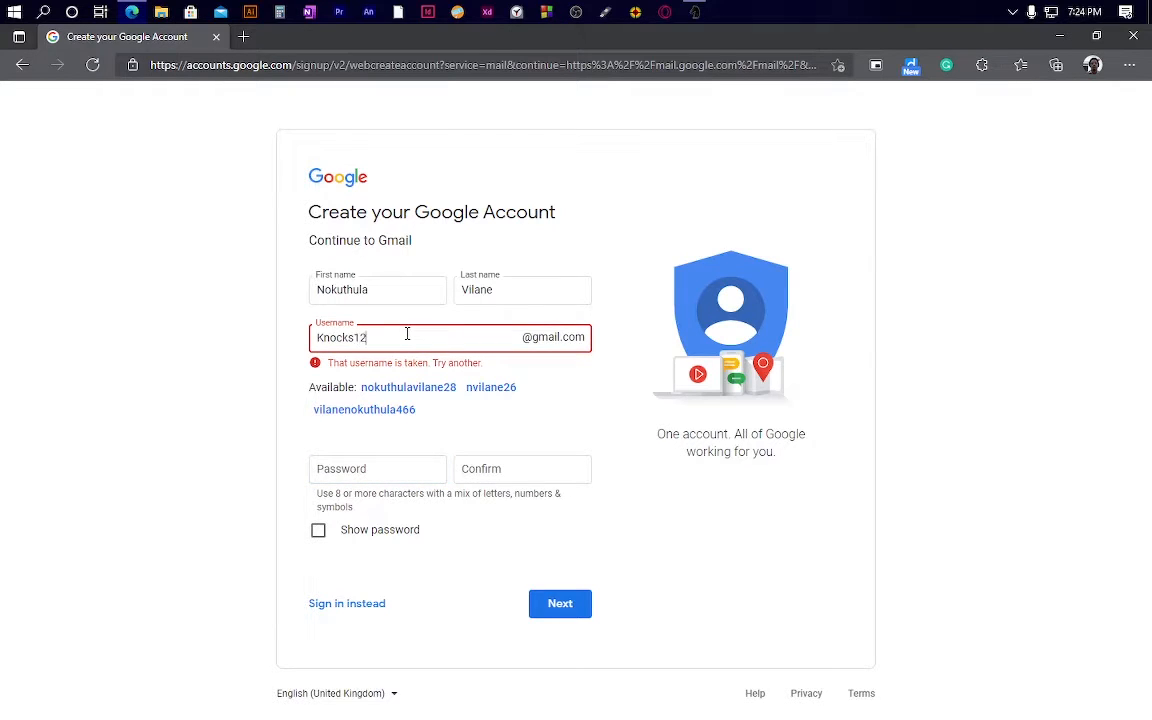
left_click(378, 466)
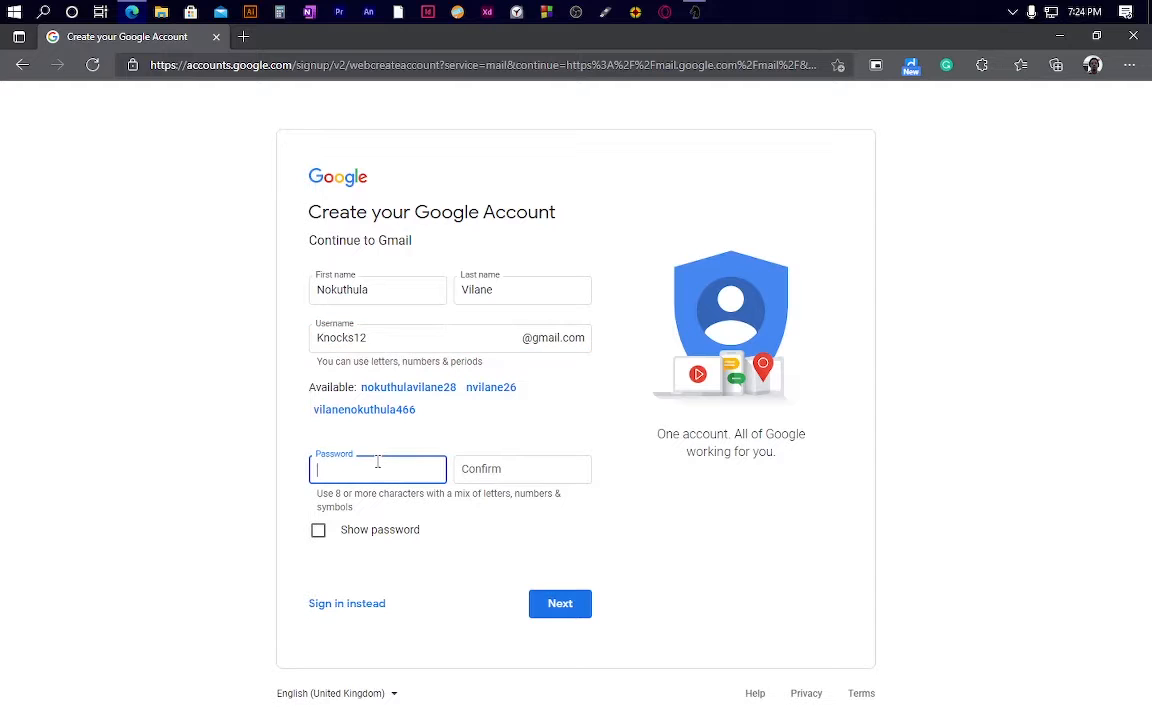
left_click(423, 335)
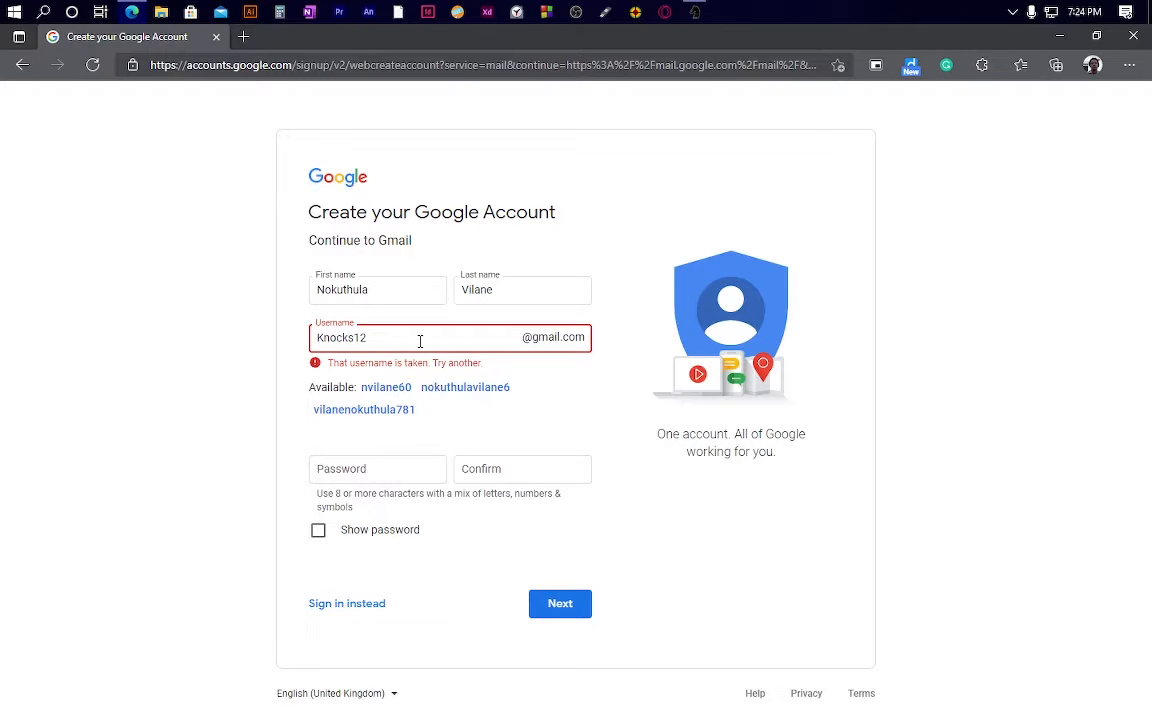
left_click(442, 390)
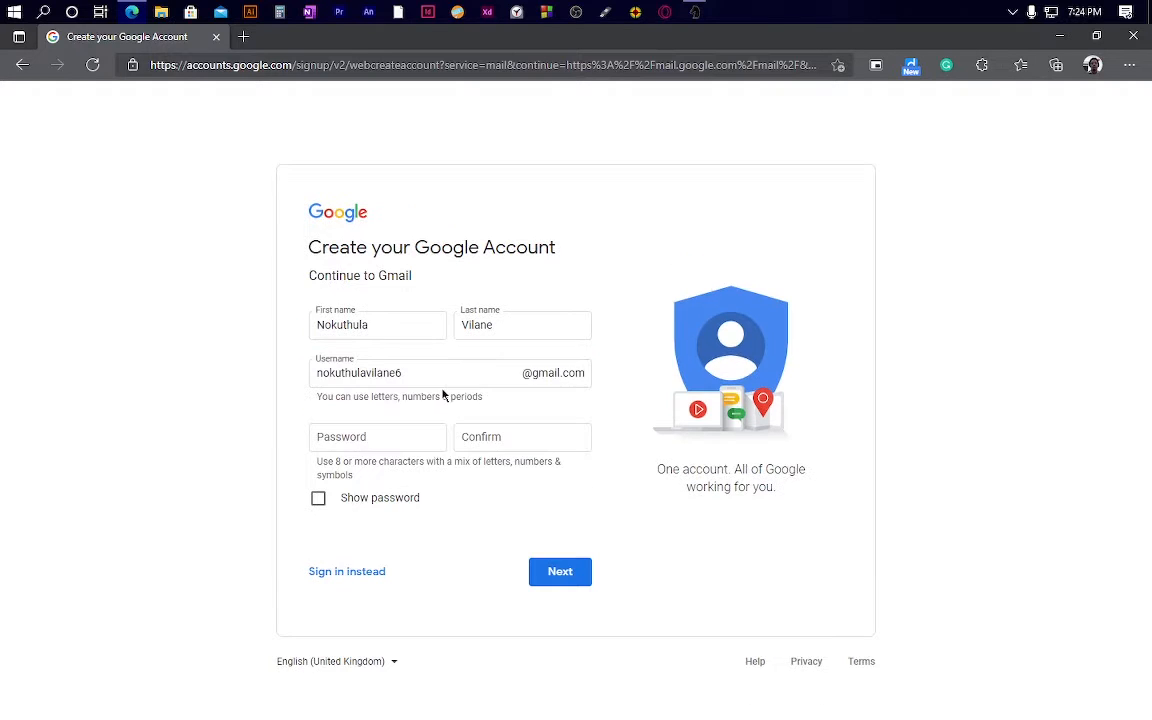
Step: Enter and confirm the account password, check it with Show password, and submit the page
left_click(386, 432)
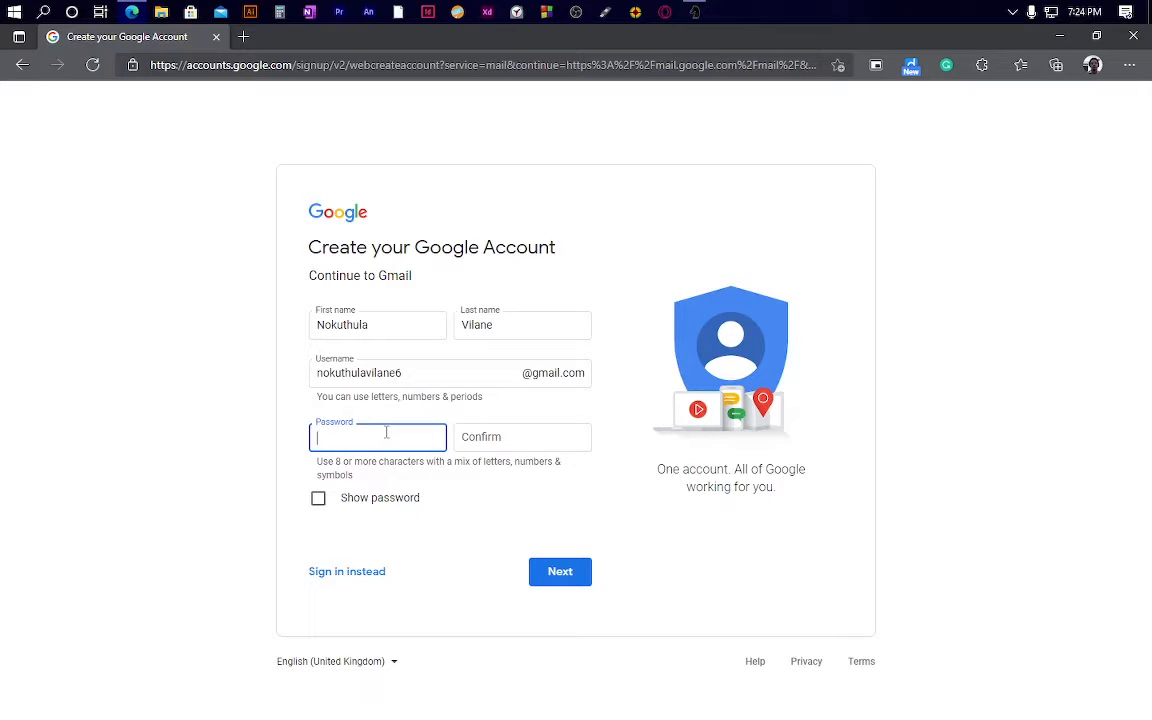
type("••••••••••••")
key("Tab")
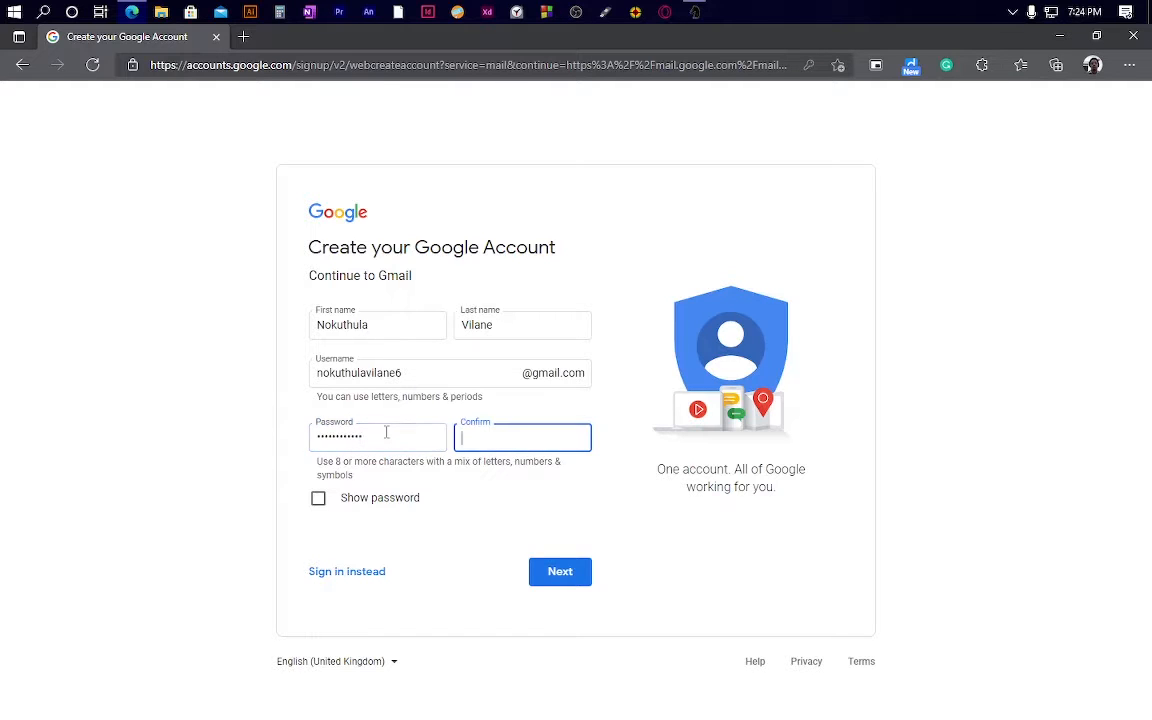
type("••••••••••••")
left_click(318, 498)
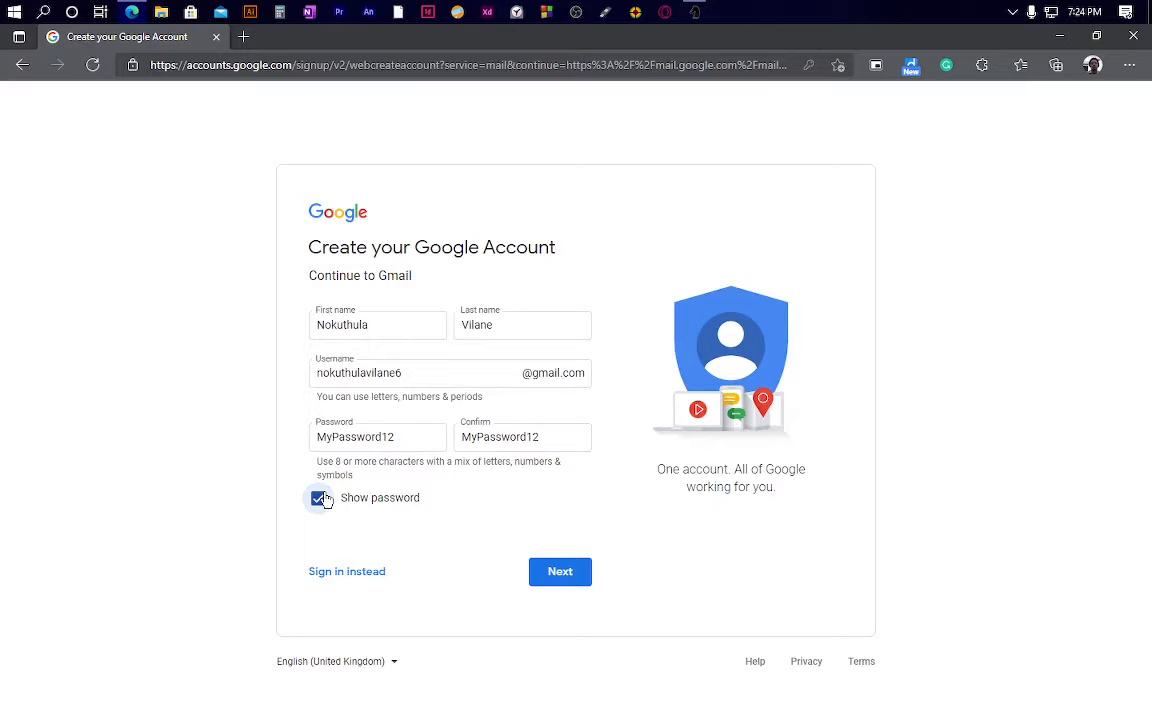
left_click(318, 498)
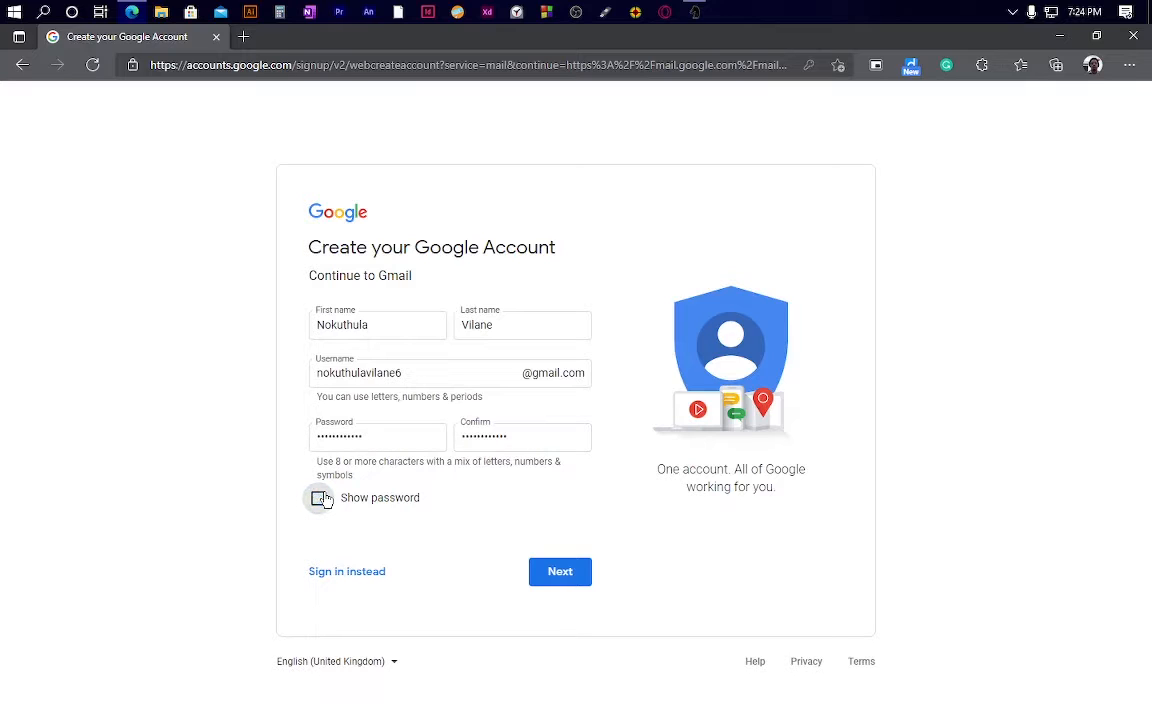
left_click(551, 575)
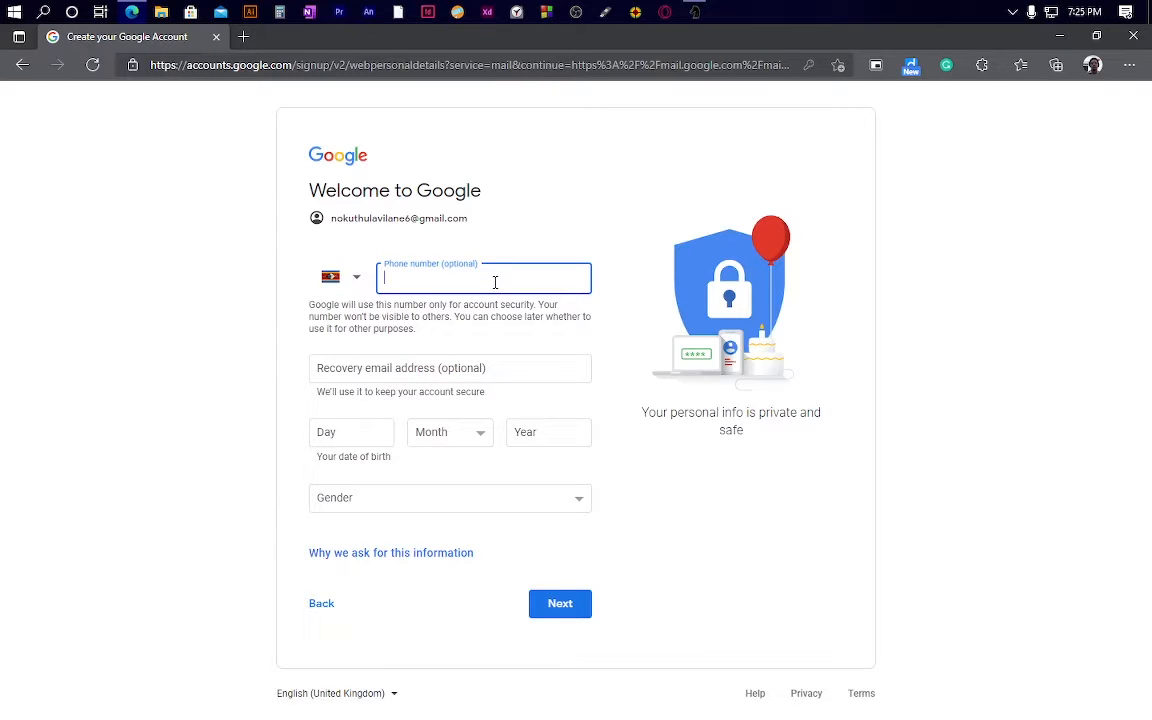
Step: Enter the phone number in the optional Phone number field
left_click(368, 428)
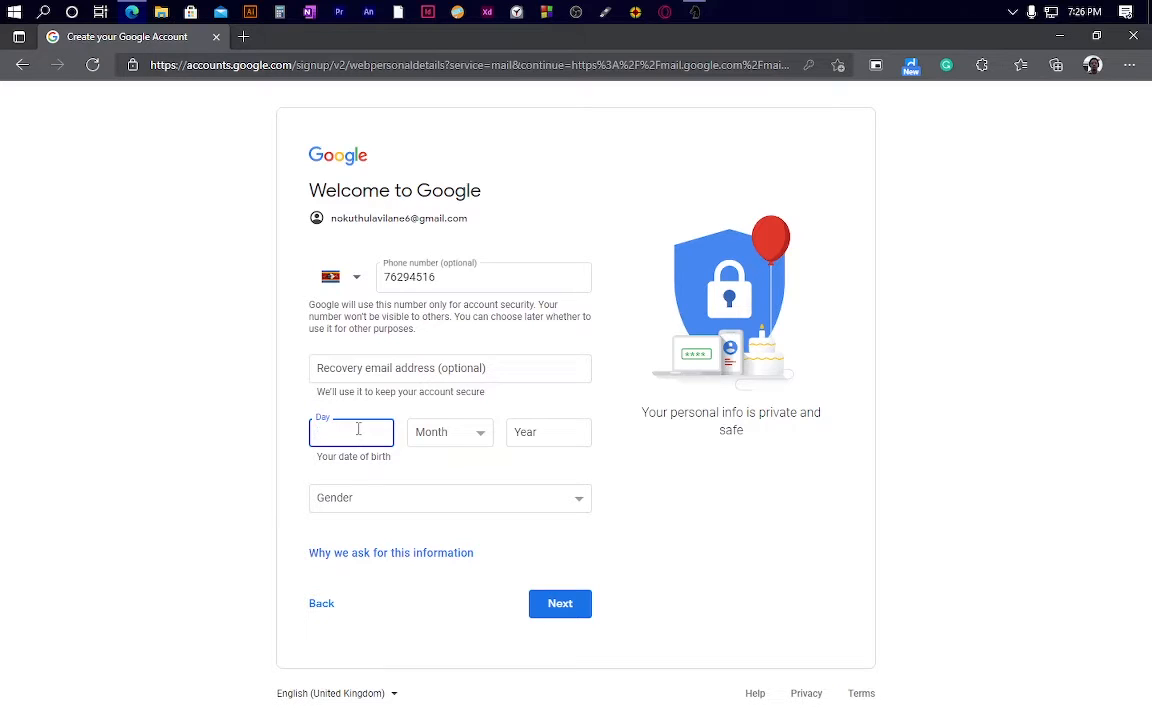
type("15")
key("Tab")
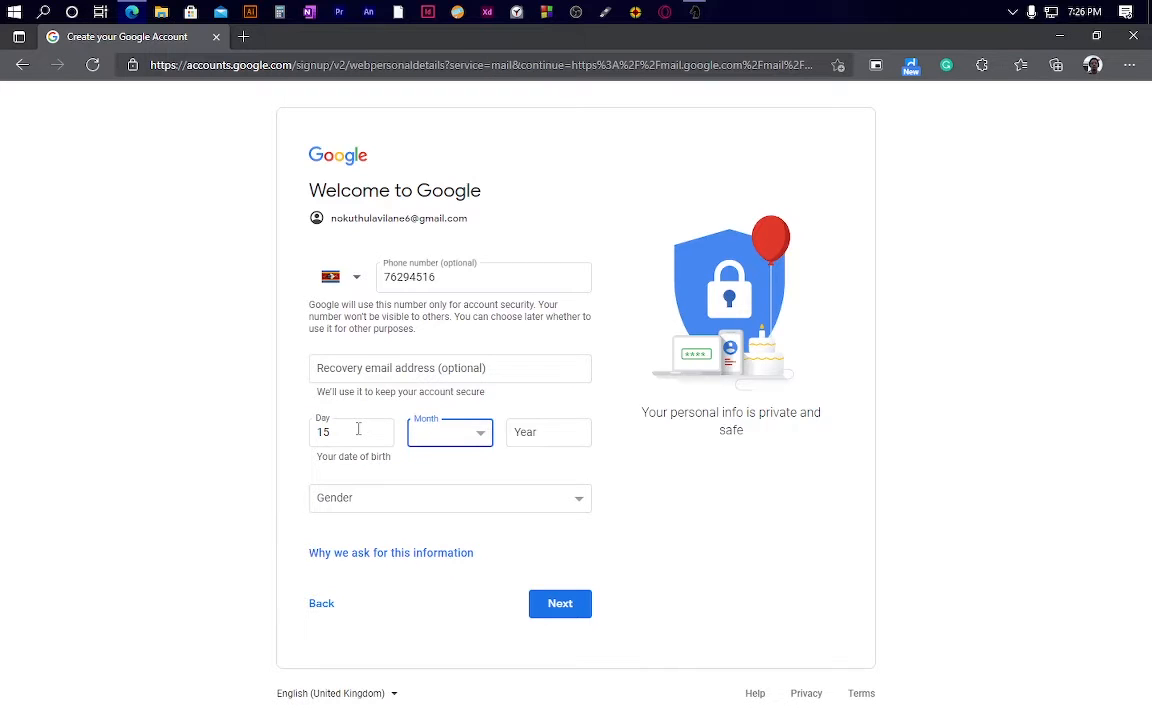
key("Tab")
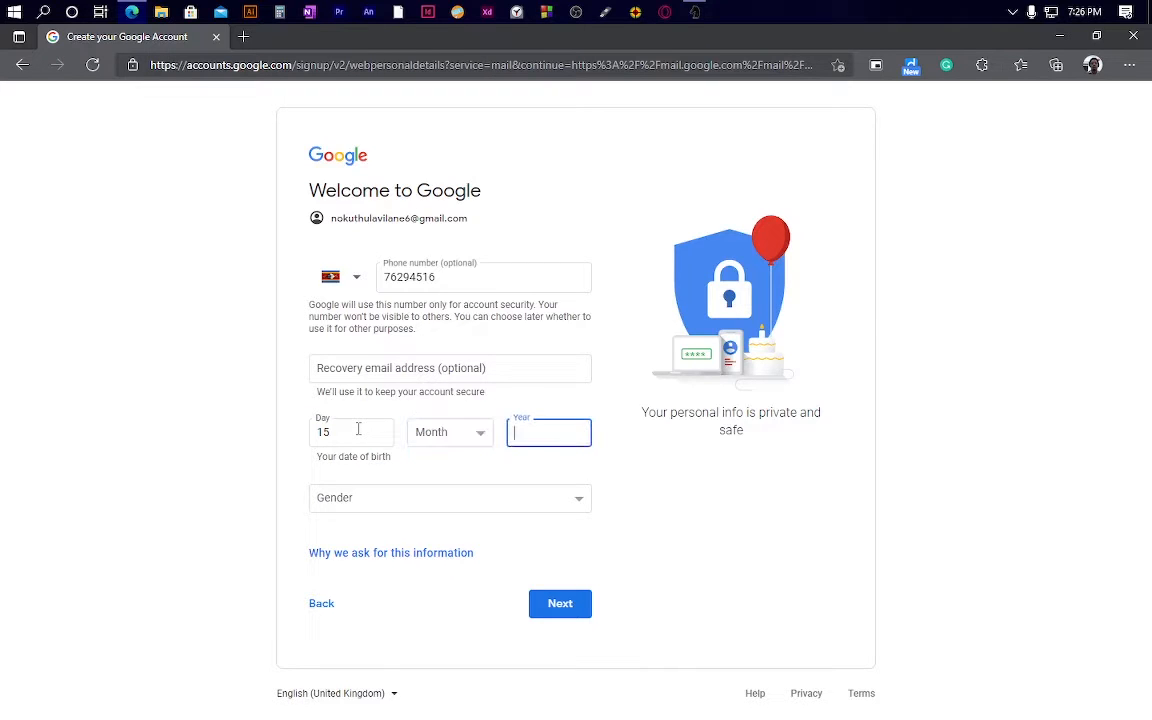
left_click(474, 436)
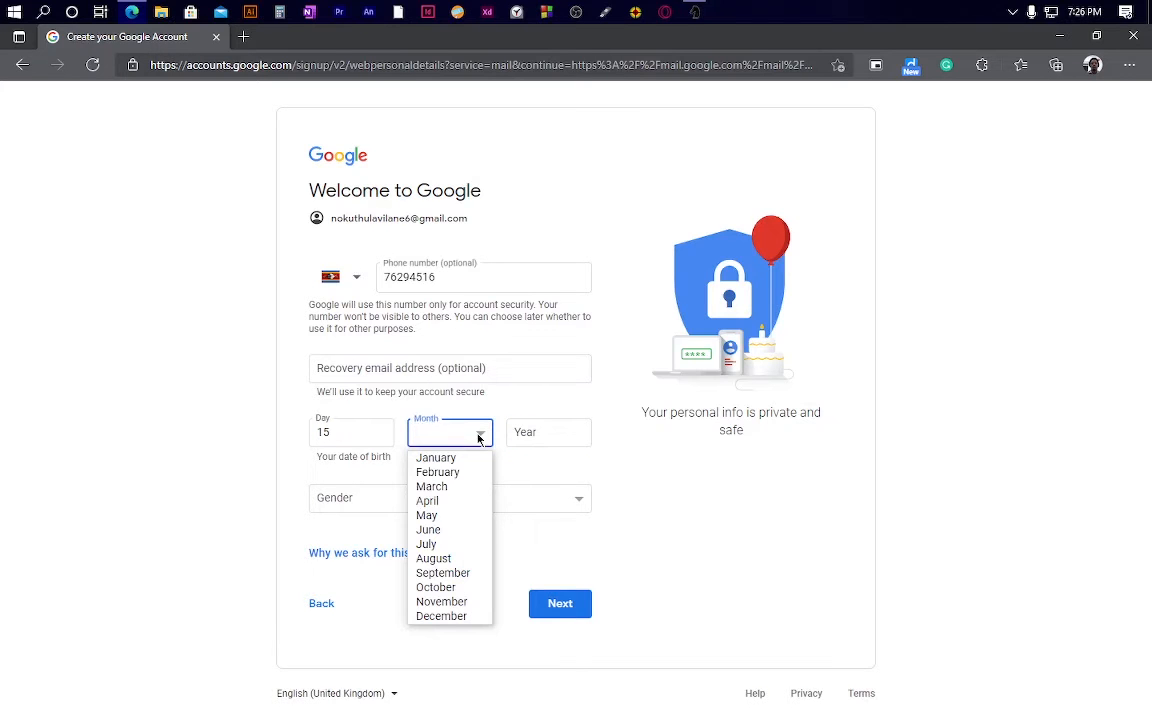
left_click(445, 545)
left_click(520, 438)
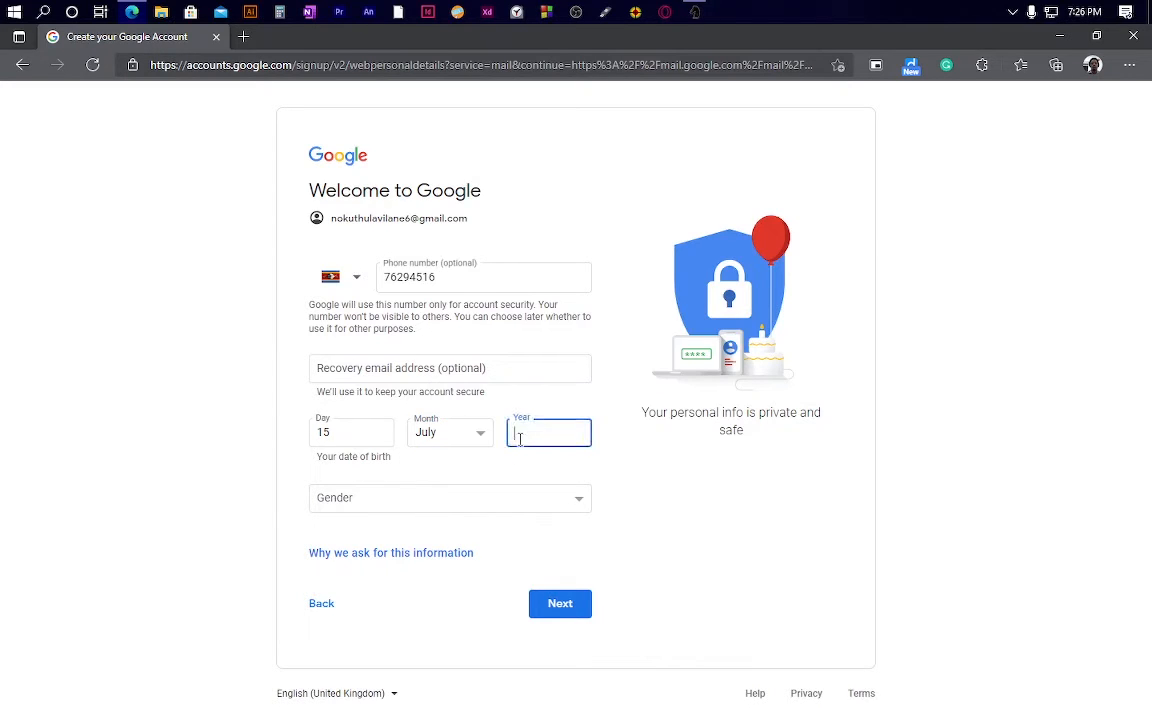
type("2004")
Step: Set the gender to Rather not say and continue to the next page
left_click(442, 503)
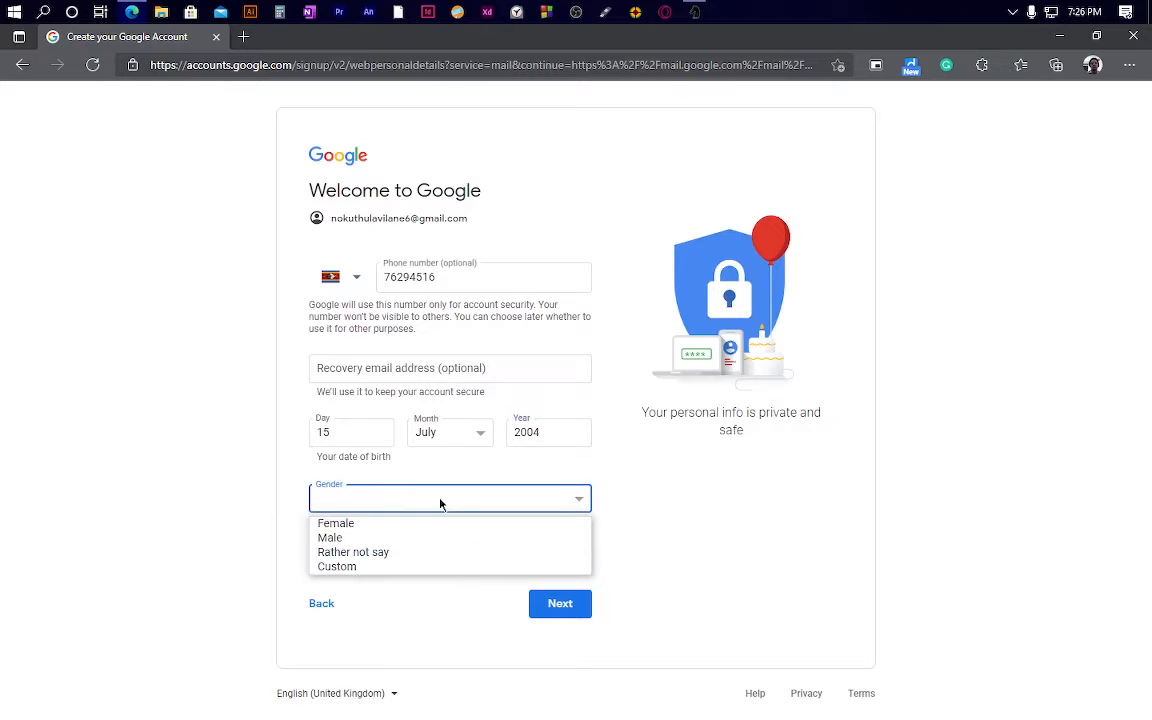
left_click(426, 541)
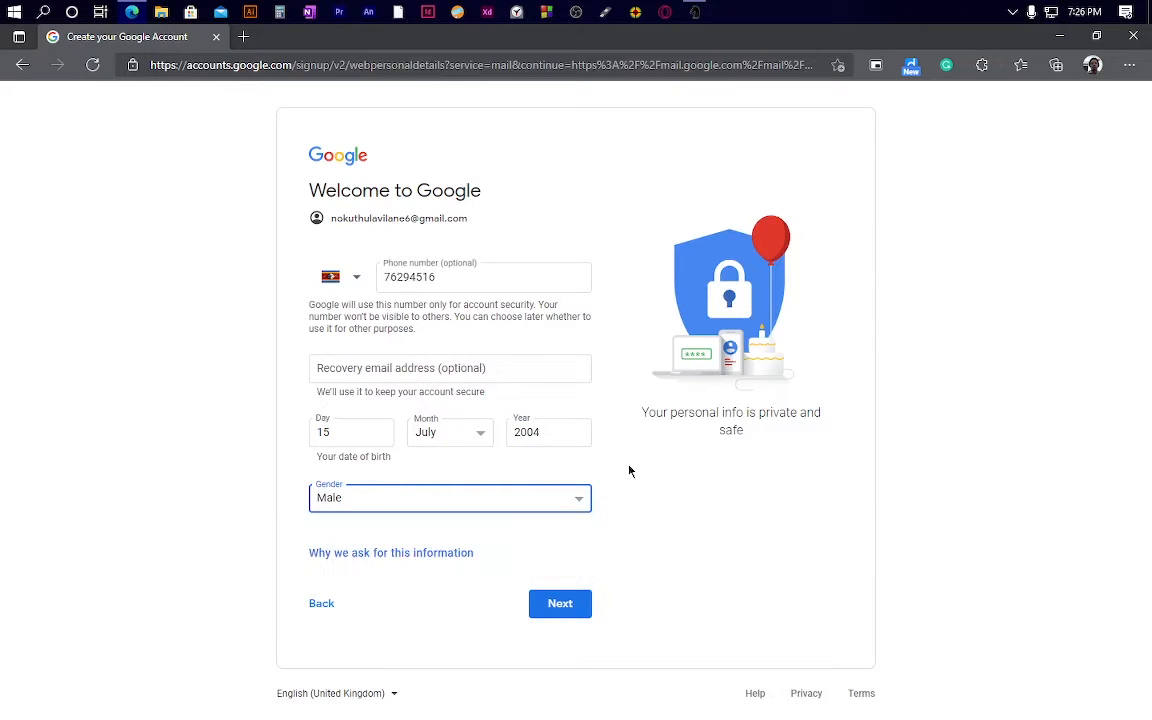
left_click(555, 500)
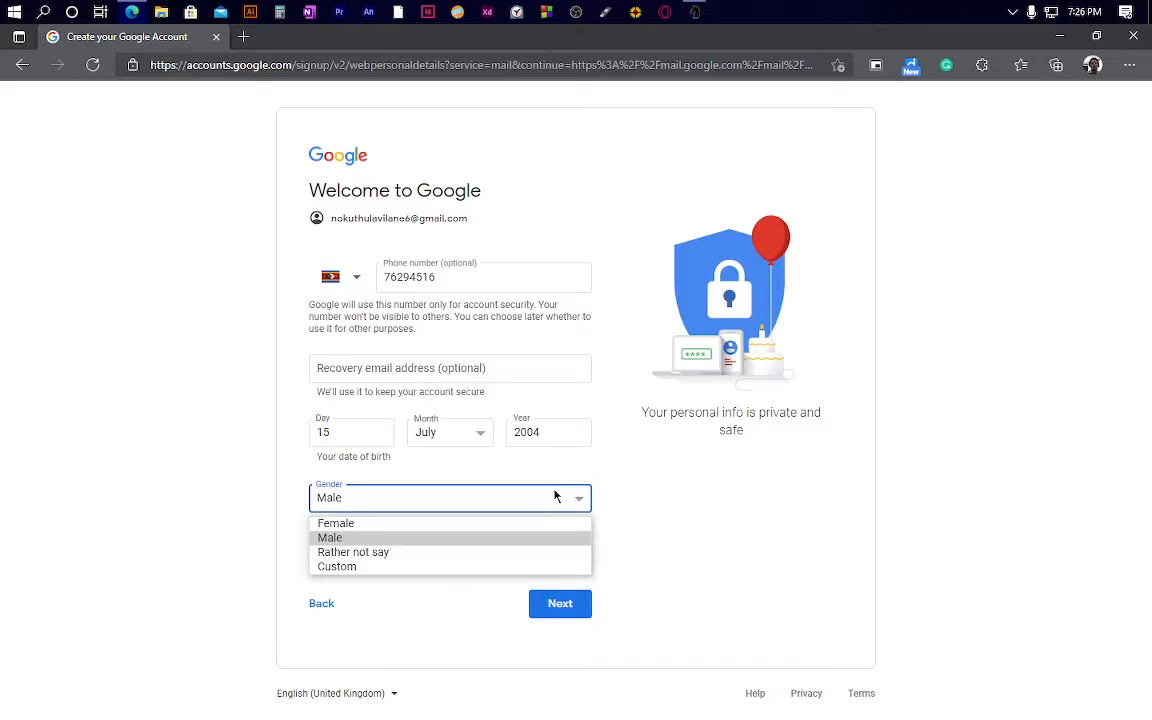
left_click(465, 556)
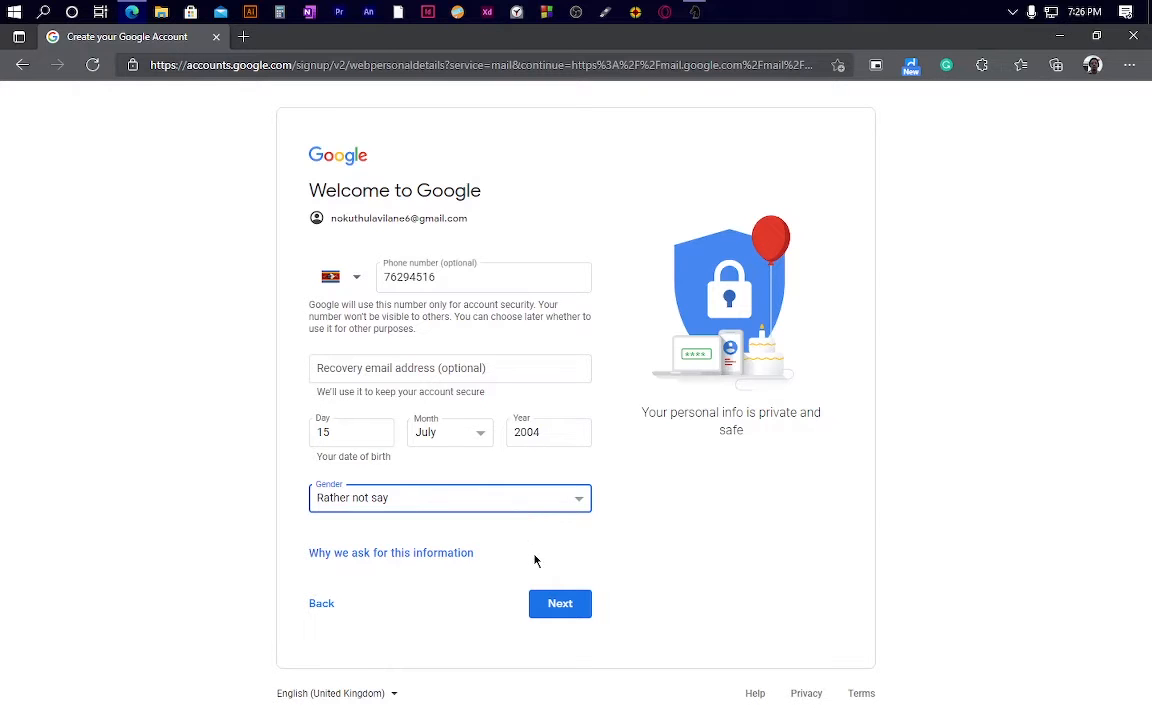
left_click(560, 604)
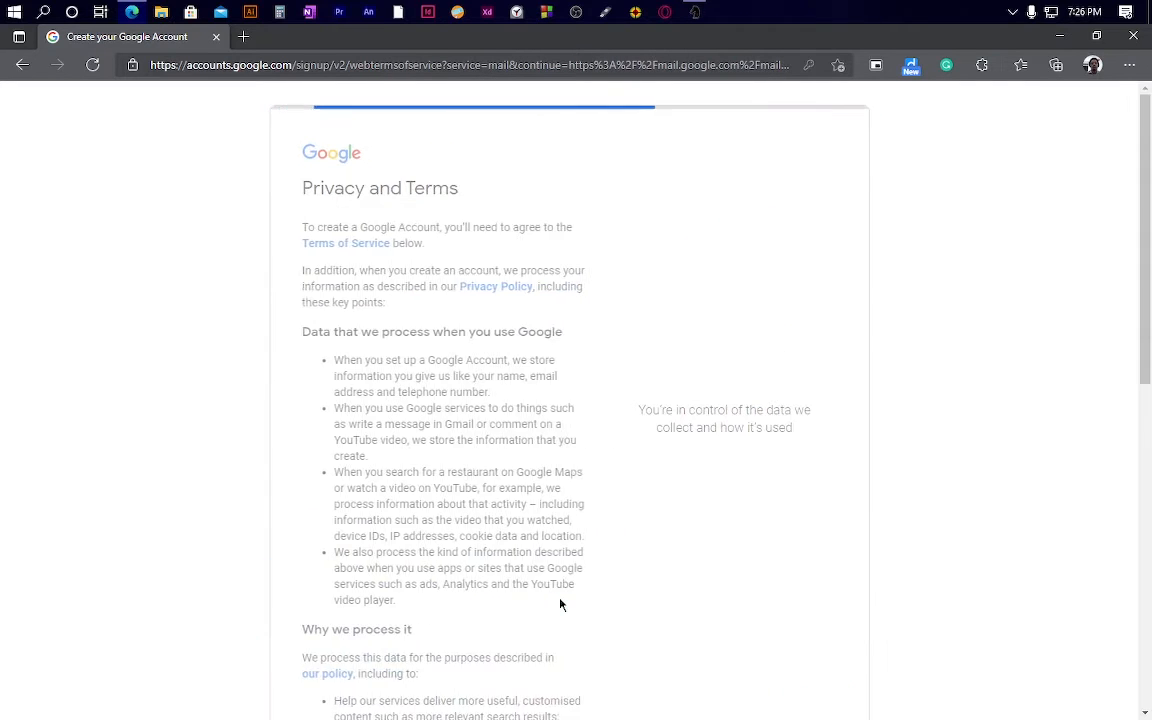
Step: Scroll down and agree to the Privacy and Terms
scroll(560, 604, "down", 7)
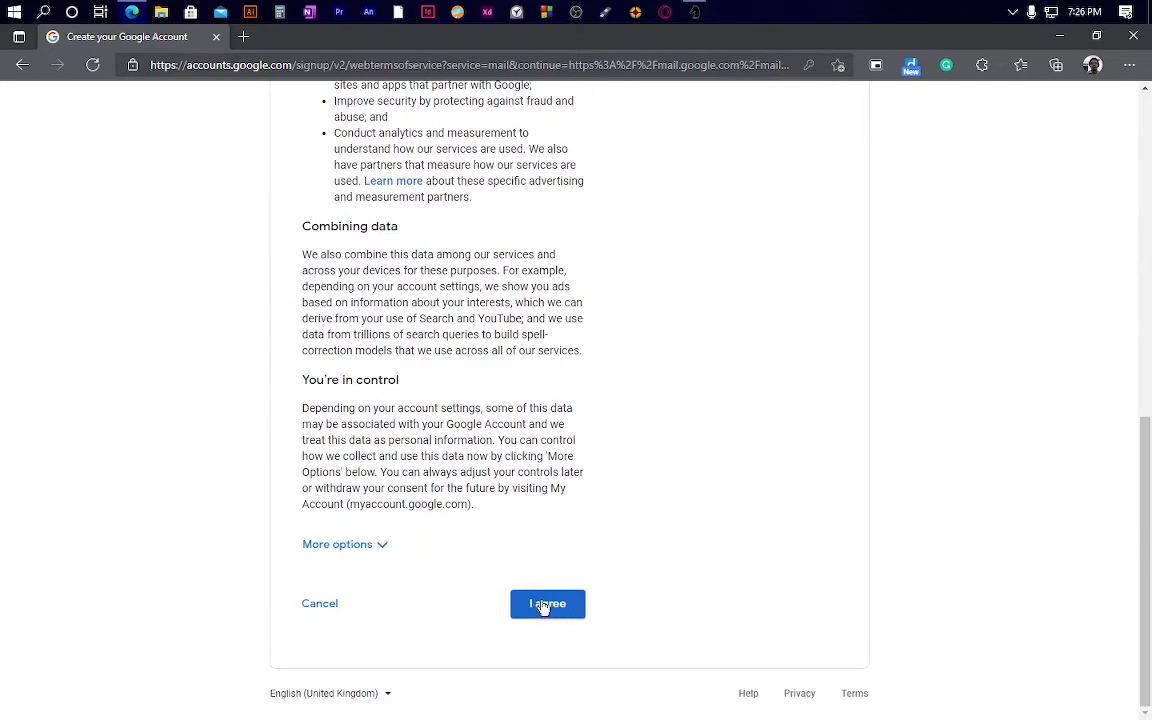
left_click(543, 605)
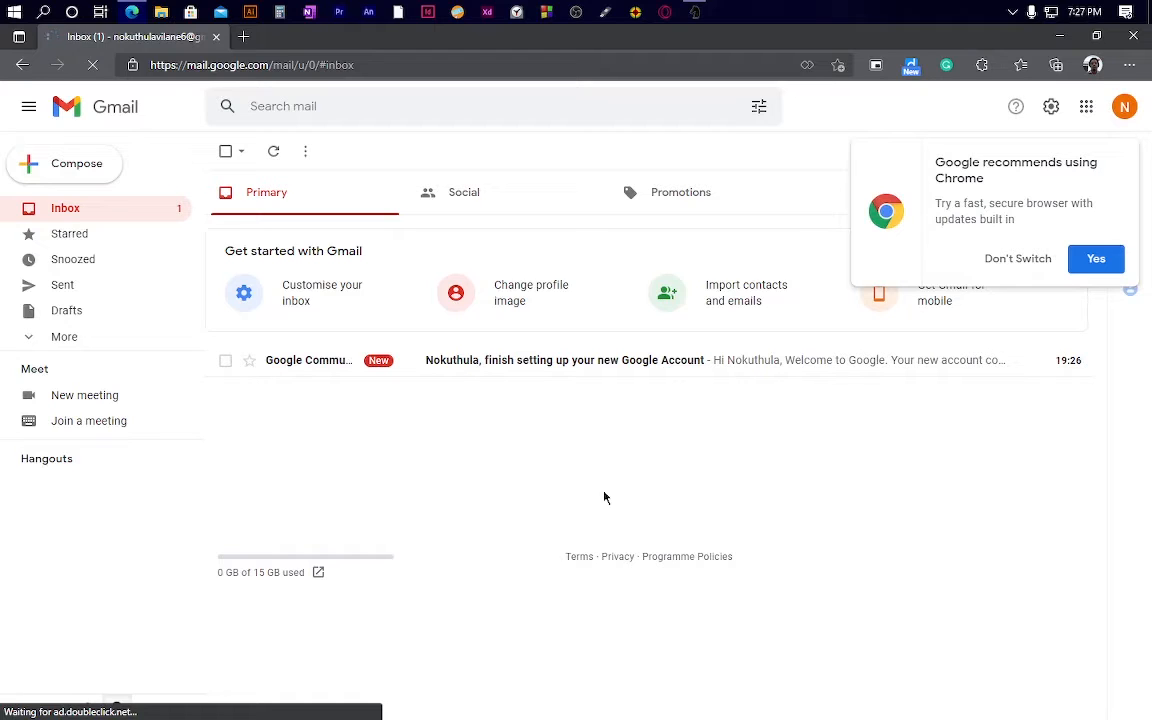
Step: Decline the Chrome switch prompt, view the account profile, then return to the inbox
left_click(1013, 261)
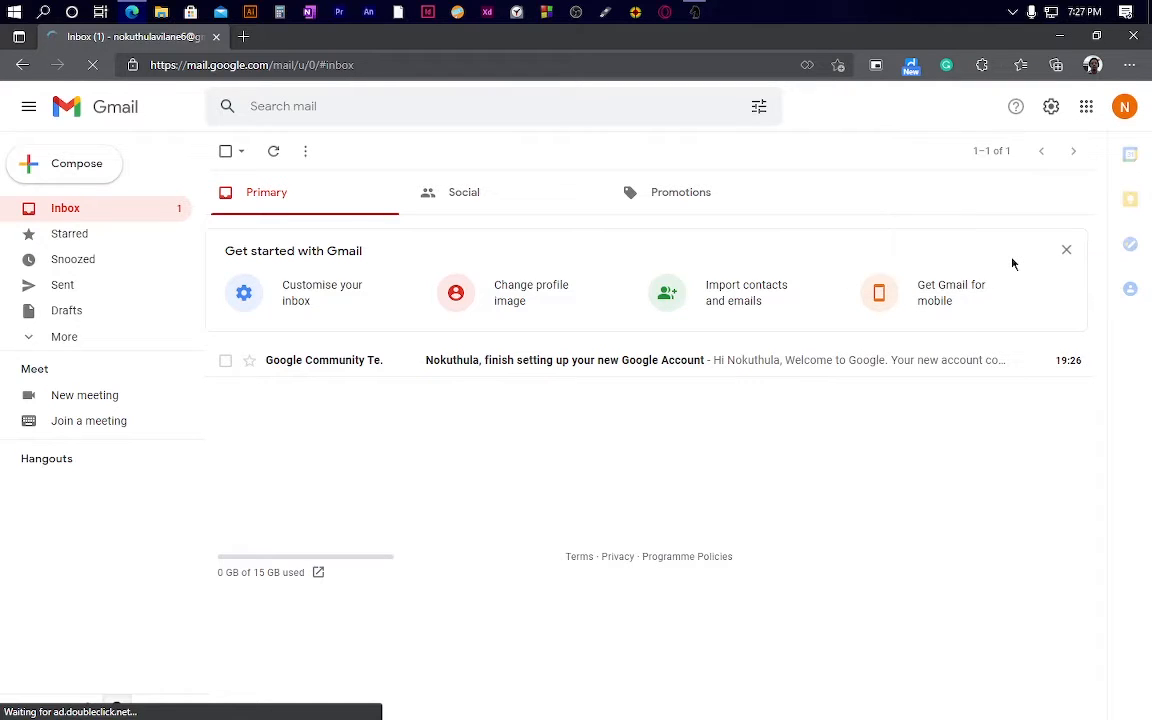
left_click(1125, 107)
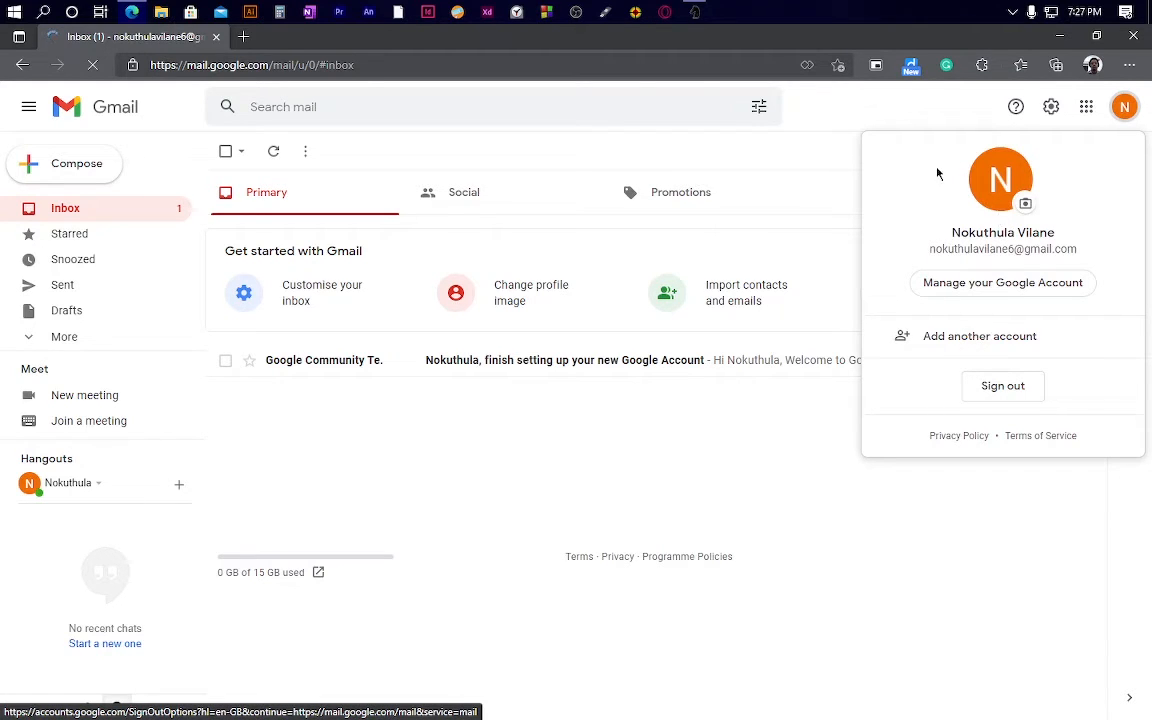
left_click(485, 463)
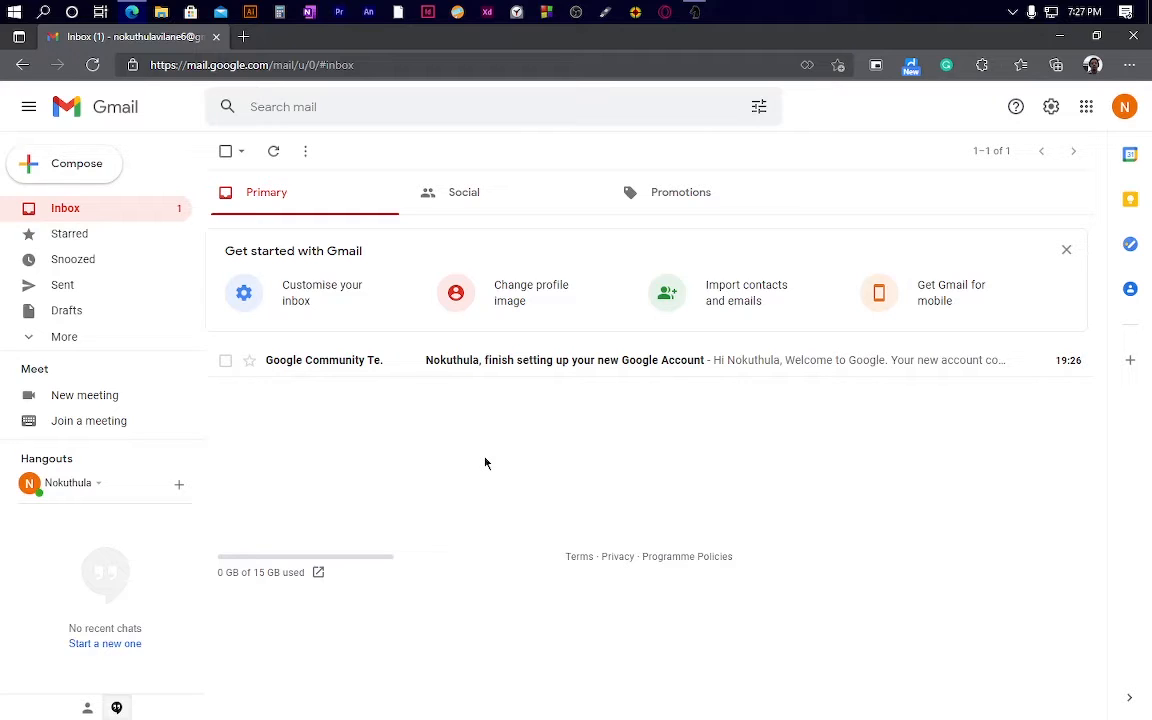
left_click(461, 380)
scroll(585, 419, "down", 3)
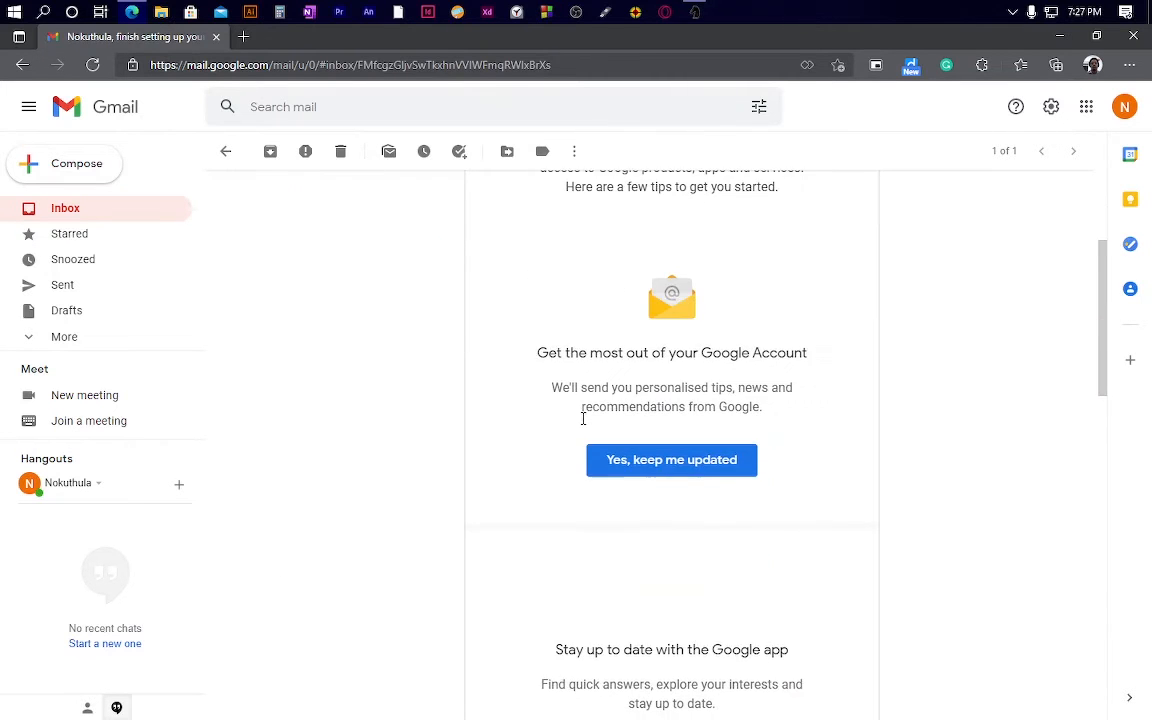
scroll(583, 419, "up", 3)
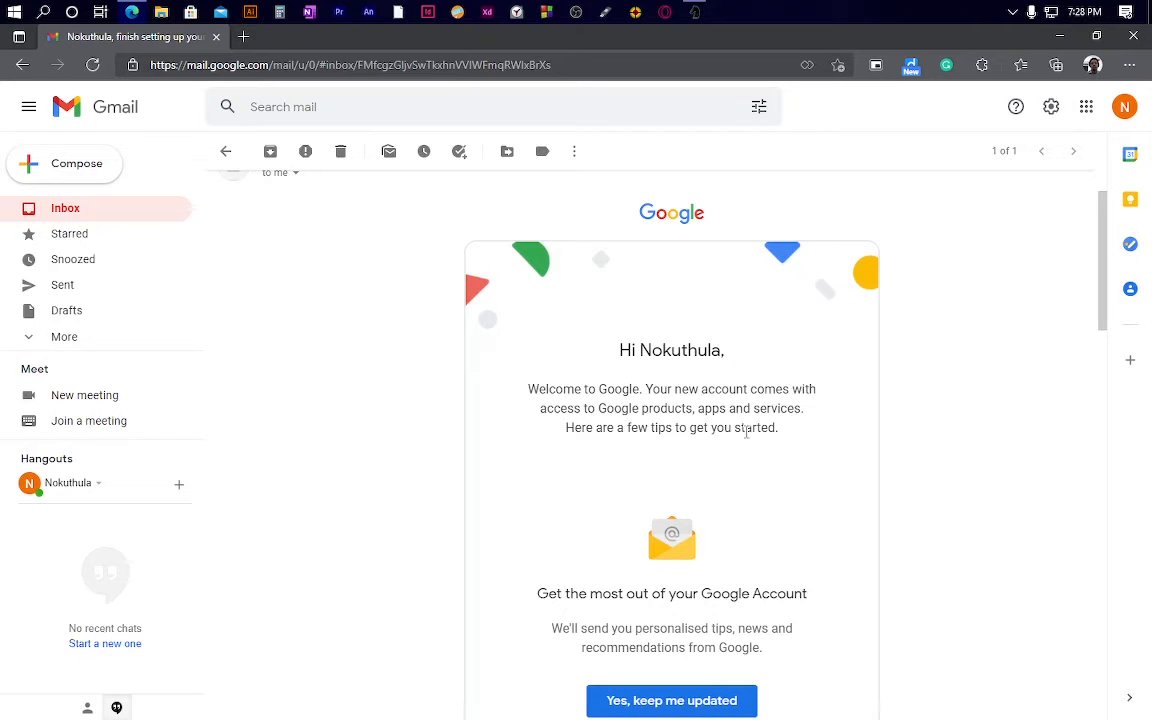
scroll(746, 432, "down", 10)
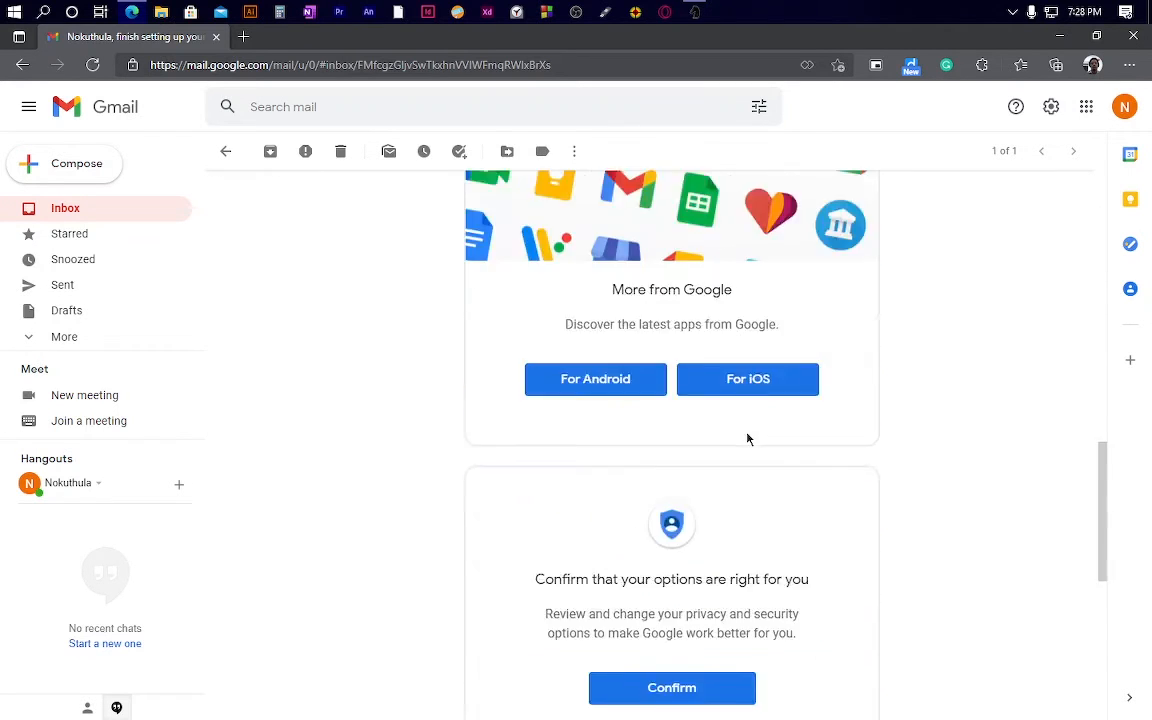
scroll(746, 438, "down", 5)
scroll(746, 438, "up", 7)
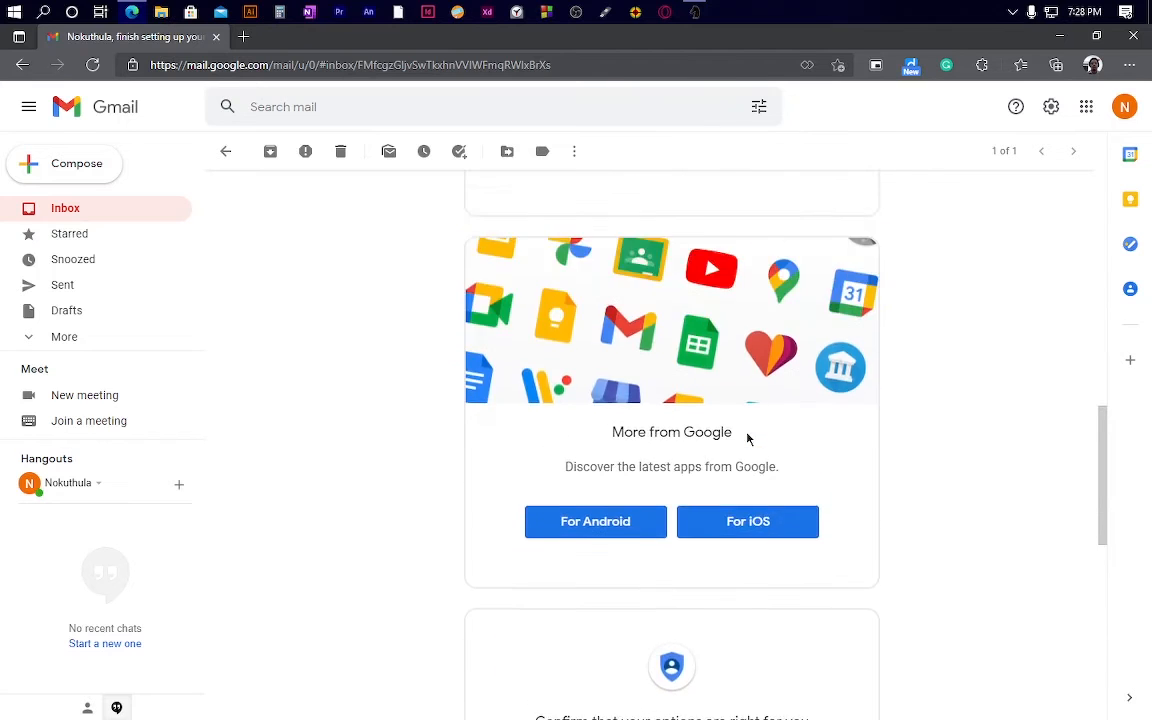
scroll(746, 438, "up", 3)
scroll(746, 438, "down", 4)
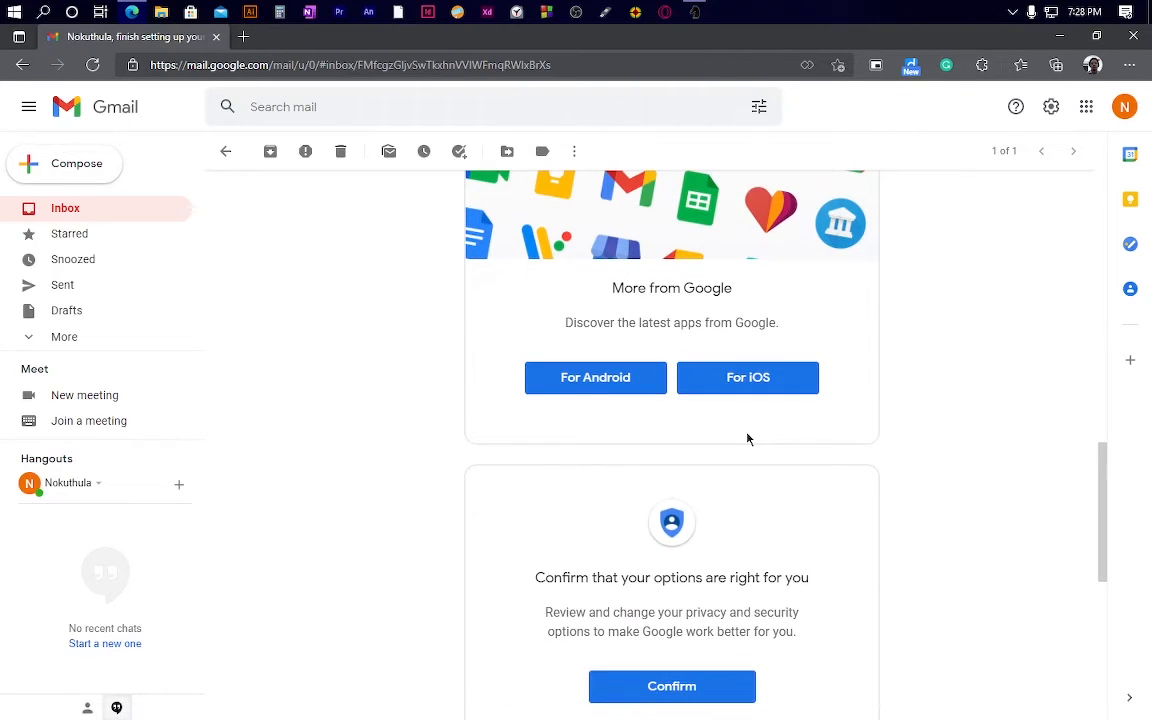
scroll(662, 420, "down", 5)
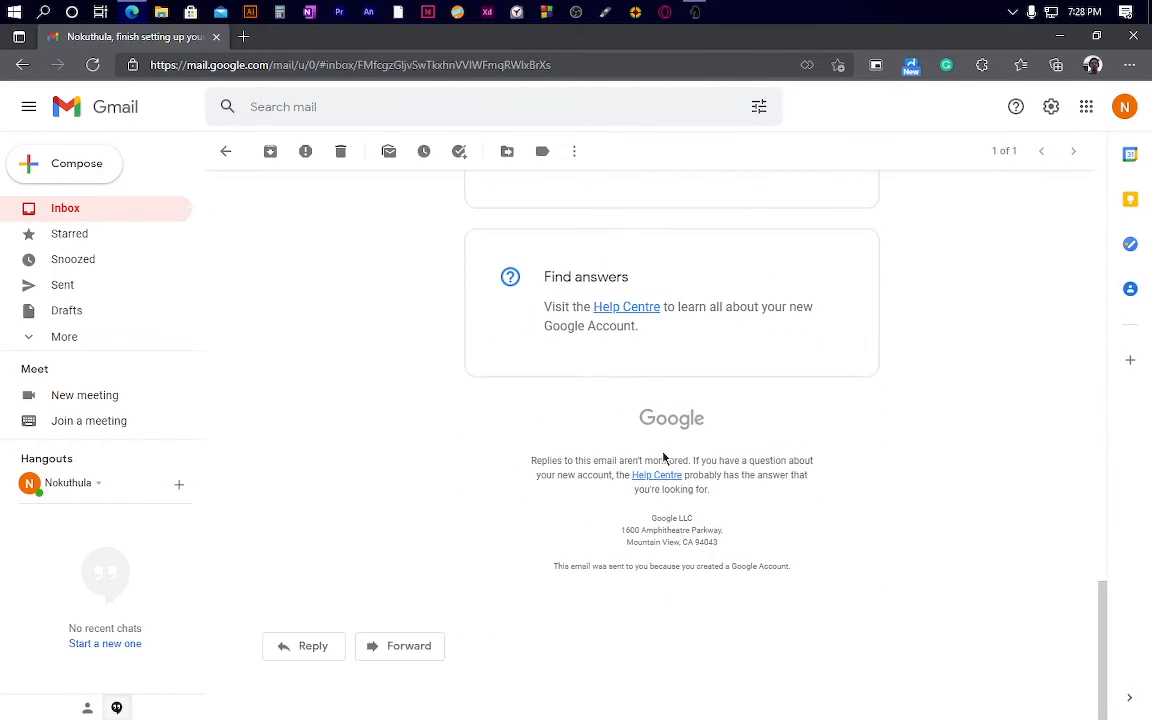
scroll(663, 458, "up", 1)
scroll(663, 458, "up", 12)
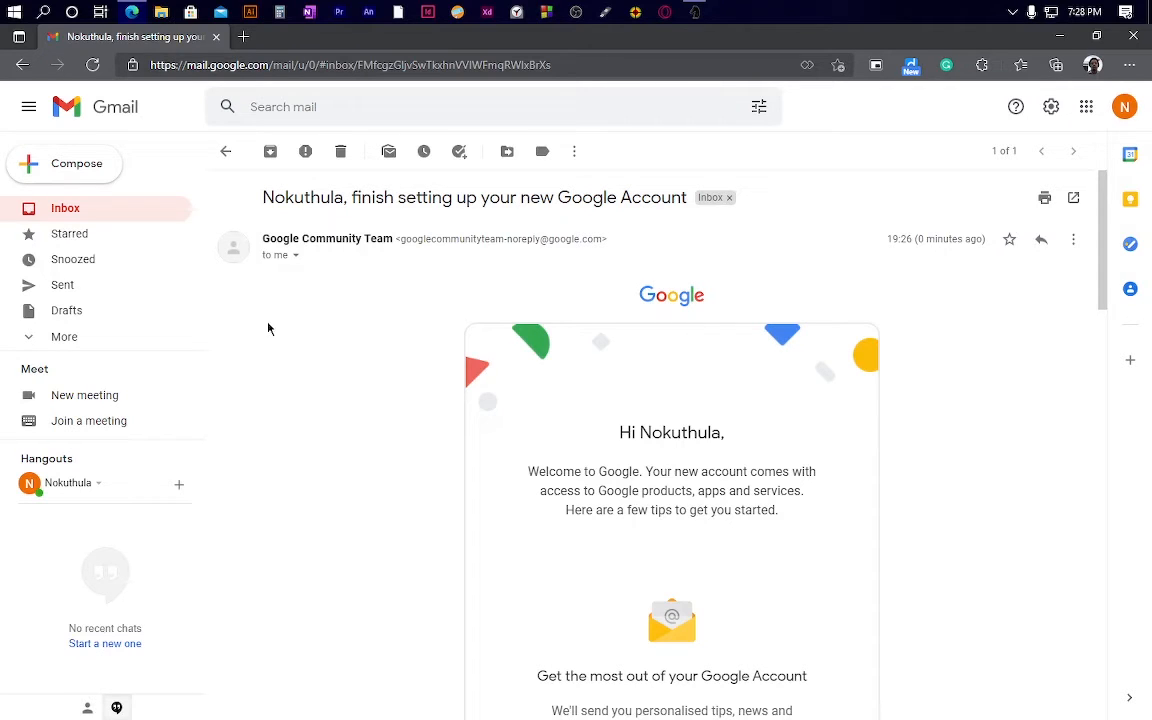
left_click(106, 216)
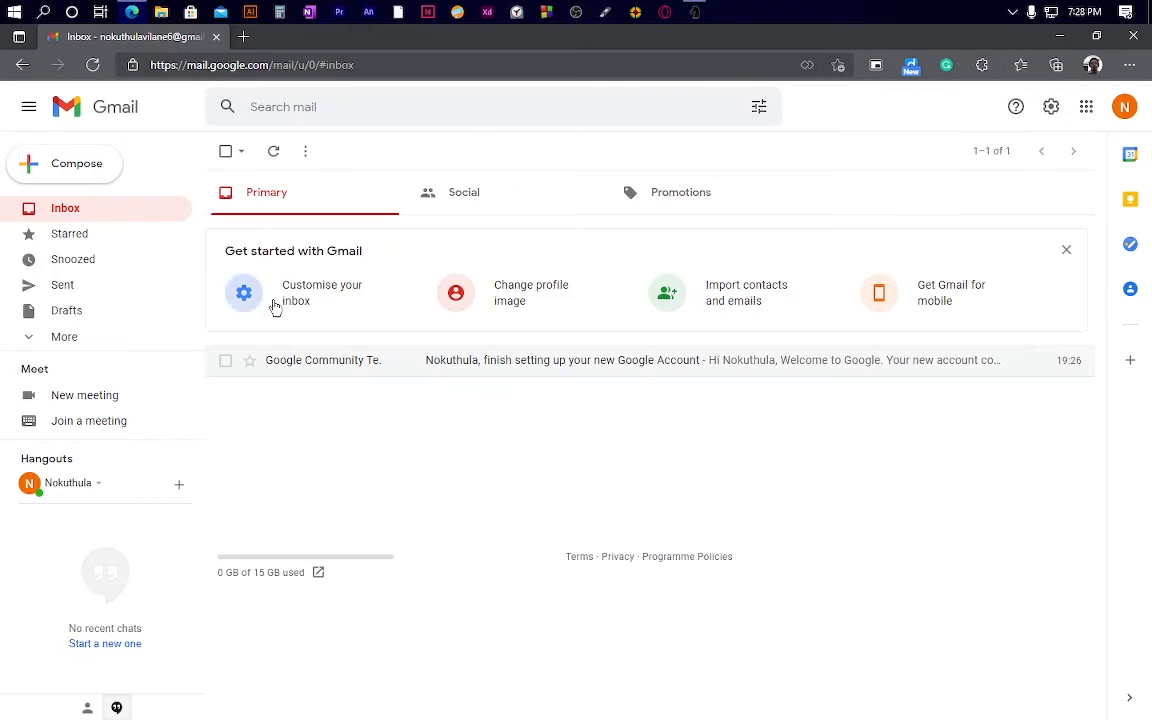
Step: Compose a new email addressed to the recipient's Google mail address
left_click(50, 168)
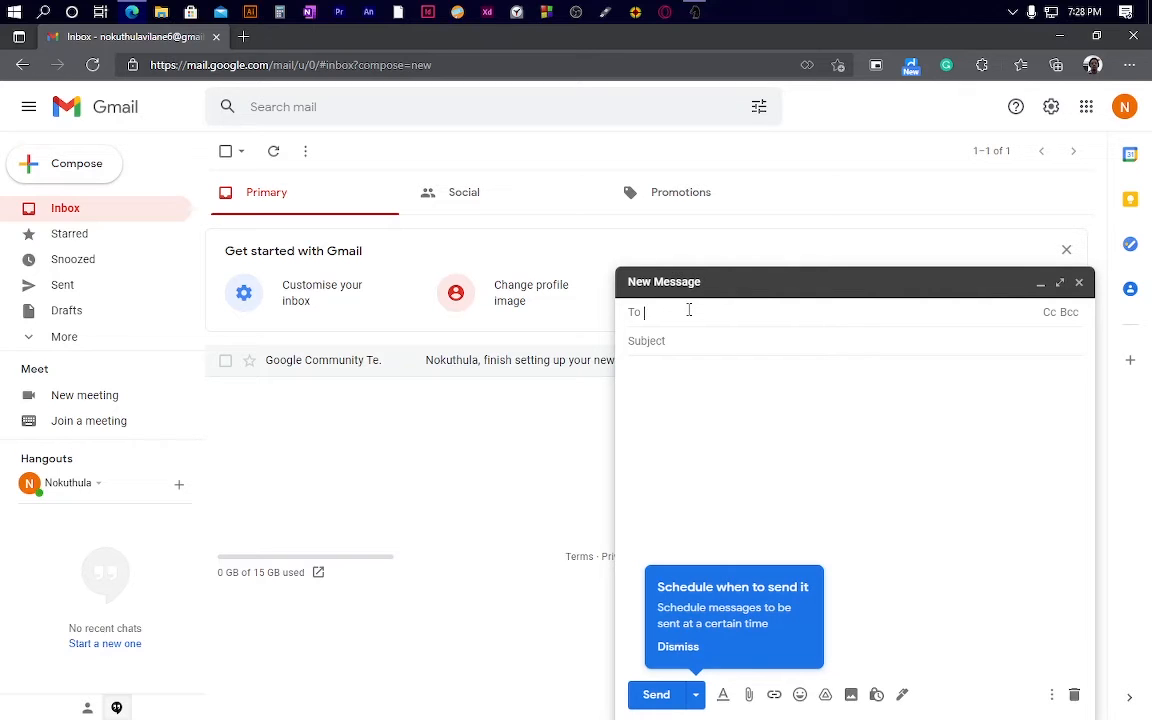
key("BackSpace")
key("BackSpace")
key("BackSpace")
key("BackSpace")
key("BackSpace")
key("BackSpace")
key("BackSpace")
key("BackSpace")
key("BackSpace")
key("BackSpace")
key("BackSpace")
key("Return")
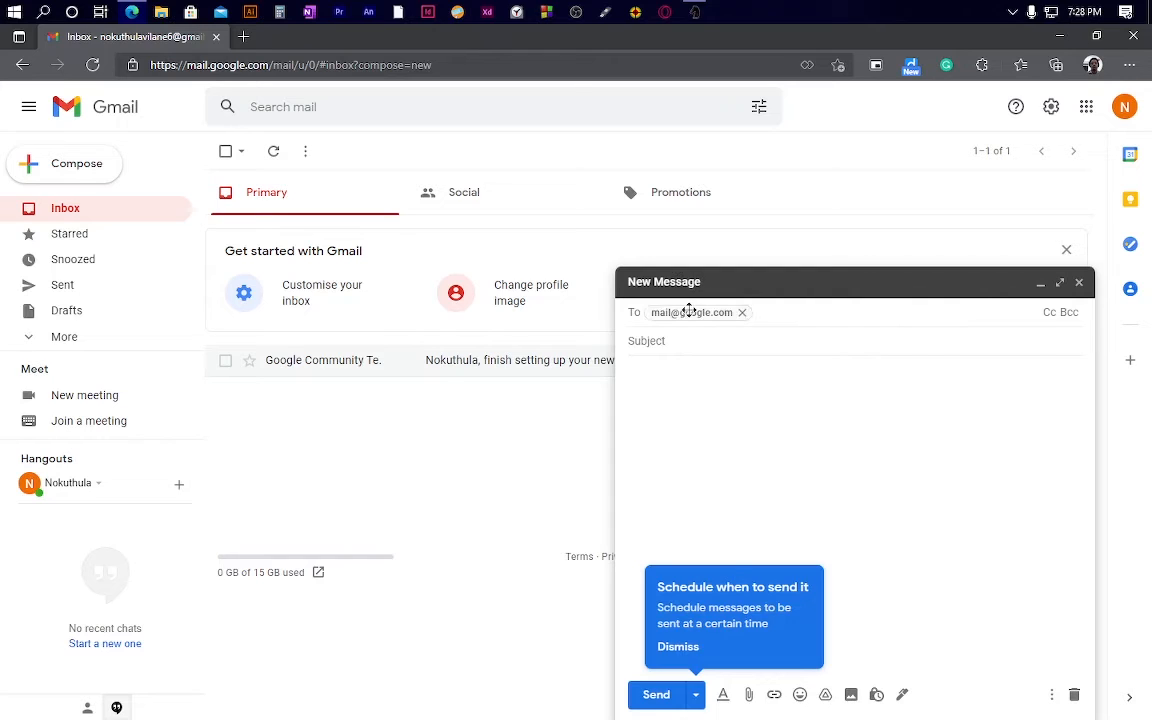
Step: Start the subject line with 'I'm sending'
key("Tab")
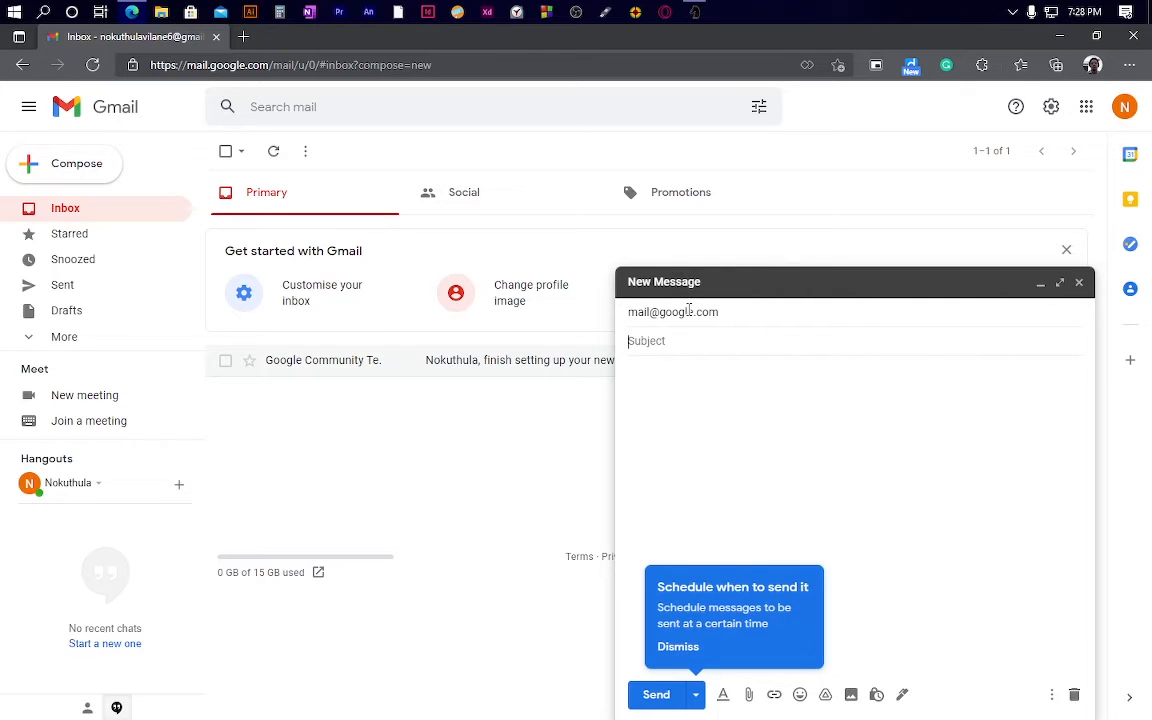
mouse_move(689, 311)
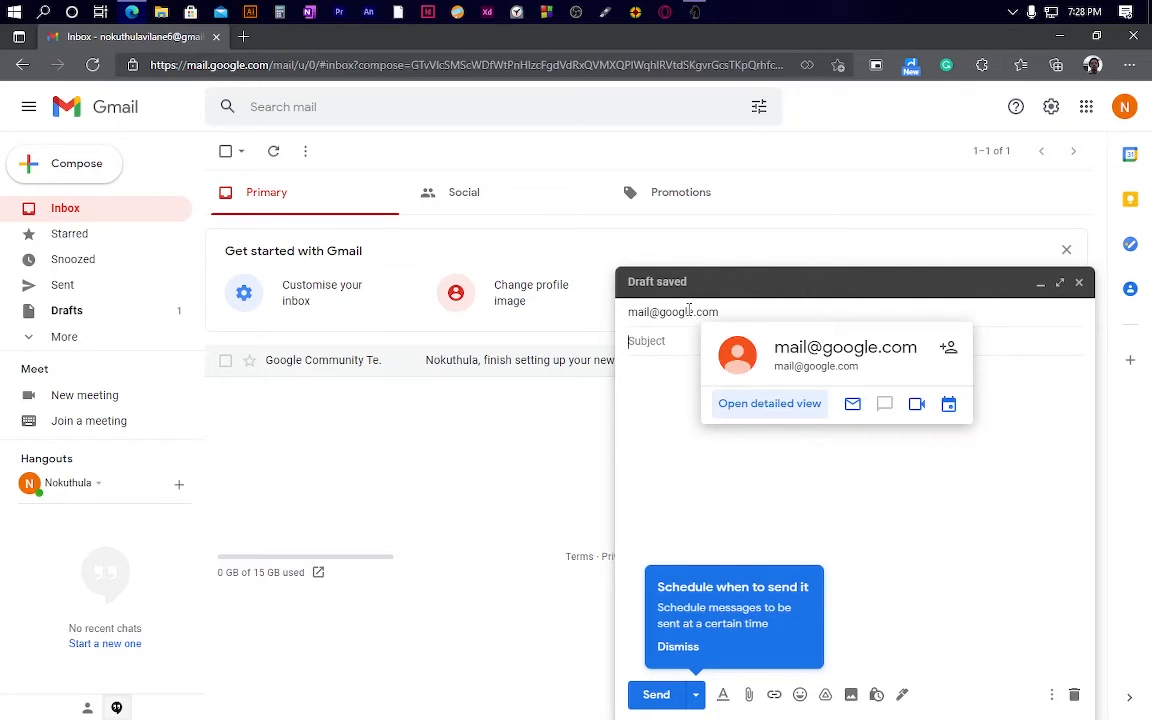
type("I'm sending")
type("wo")
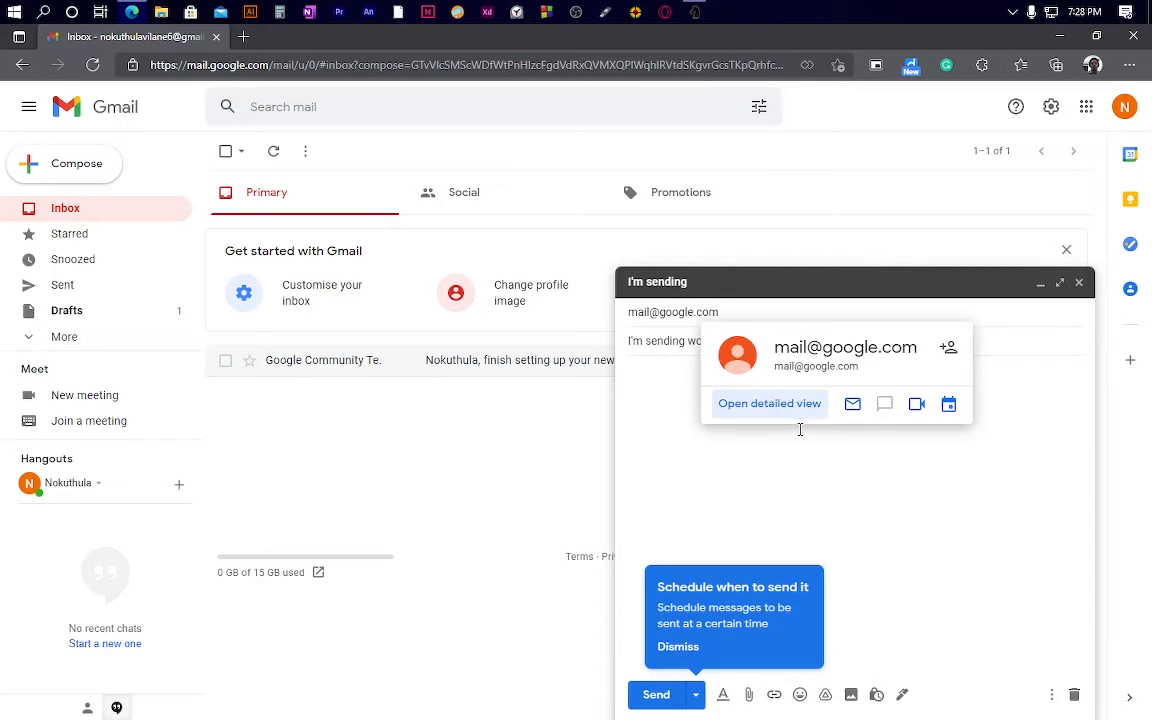
Step: Write the body 'Hi,' and 'I have just shared the work' on two lines
left_click(948, 355)
left_click(731, 372)
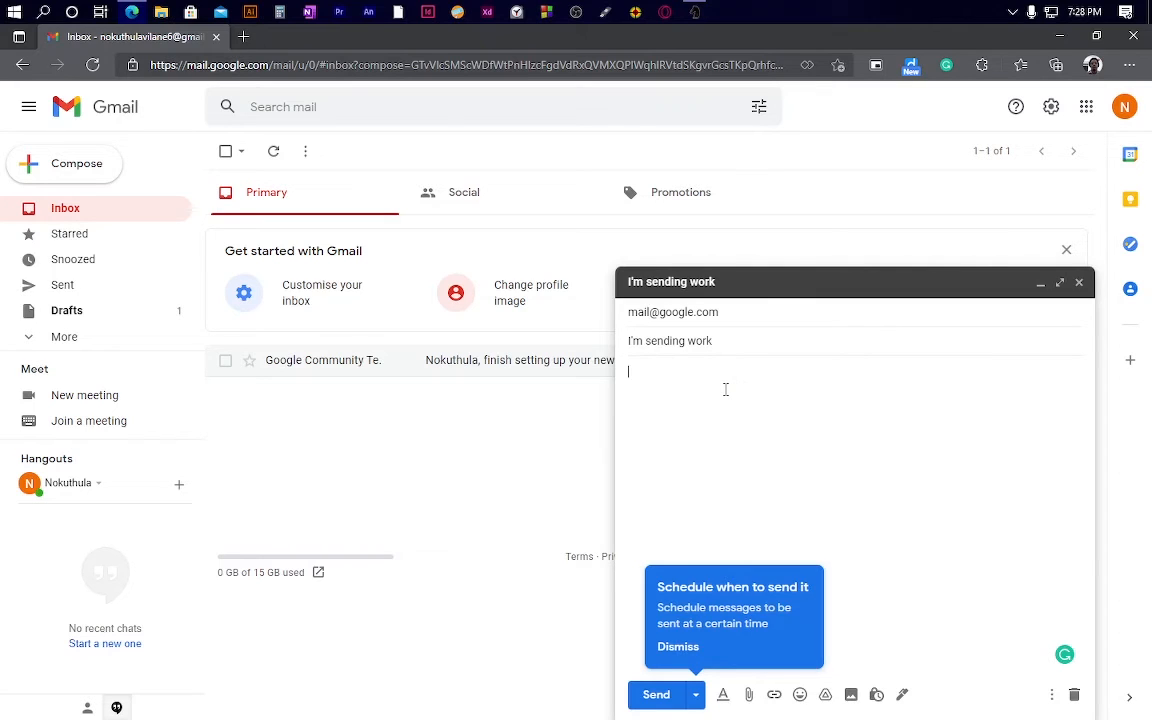
type("Hi,")
key("Return")
type("I have just shared the work!")
Step: Review the body, subject and recipient, and dismiss the scheduled-sending tip
left_click_drag(768, 411, 626, 369)
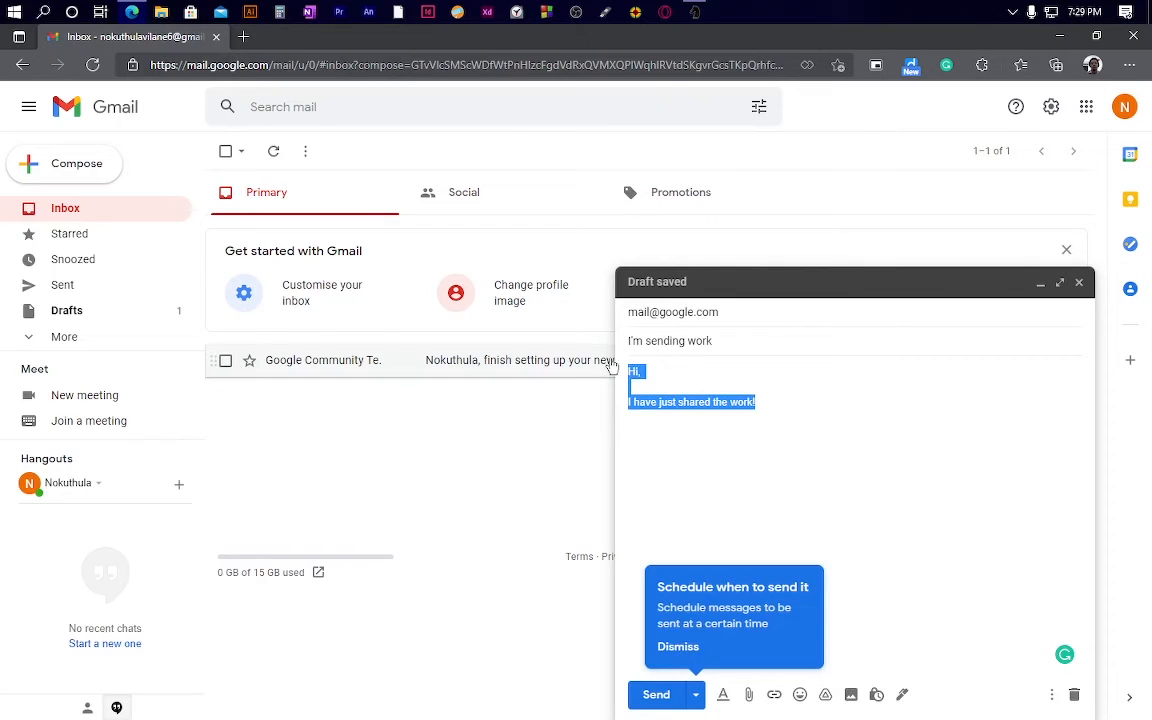
left_click(727, 429)
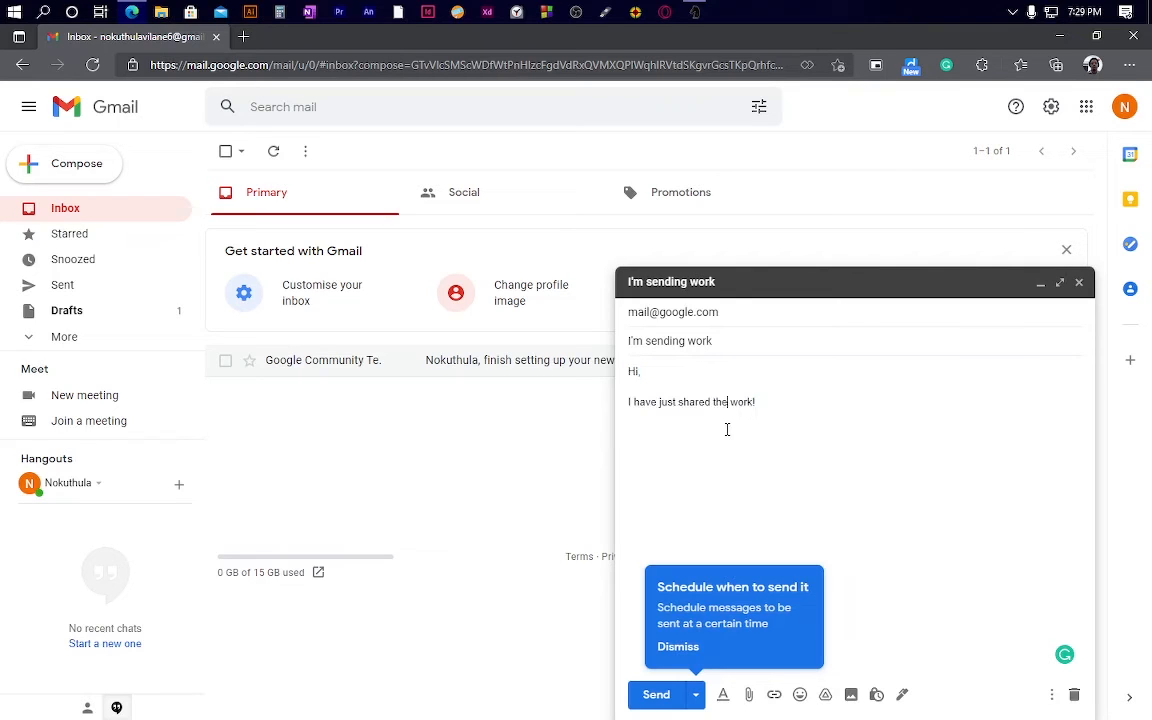
left_click_drag(769, 414, 630, 368)
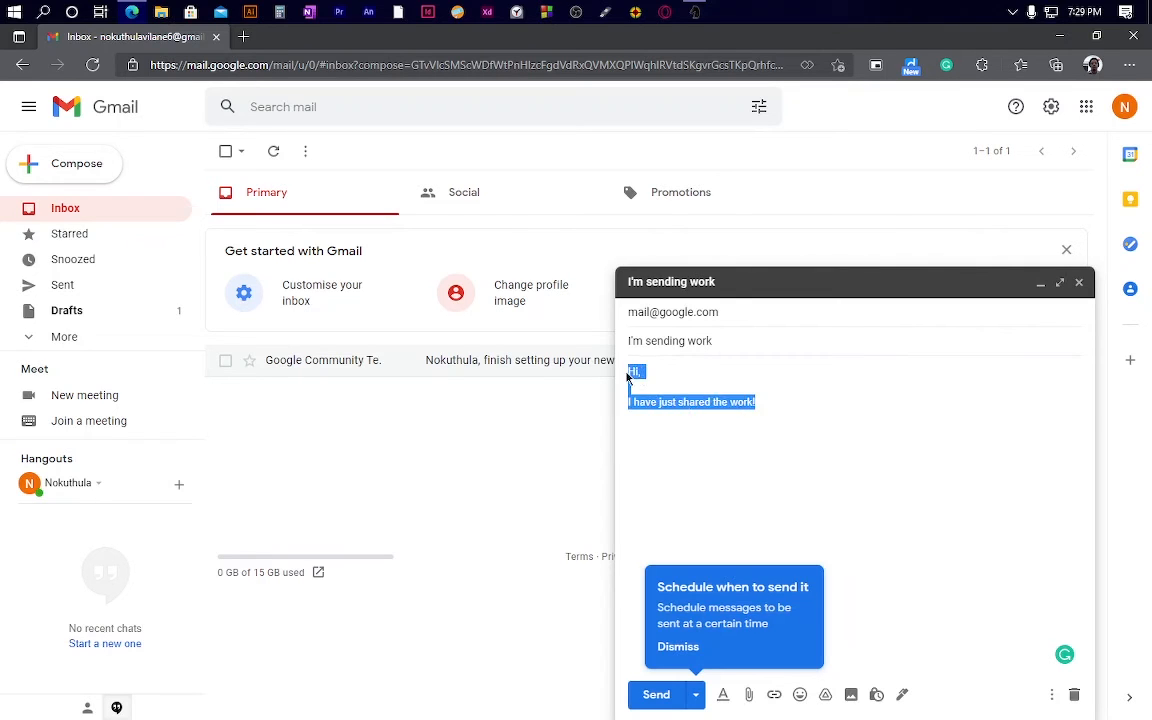
left_click_drag(727, 340, 628, 340)
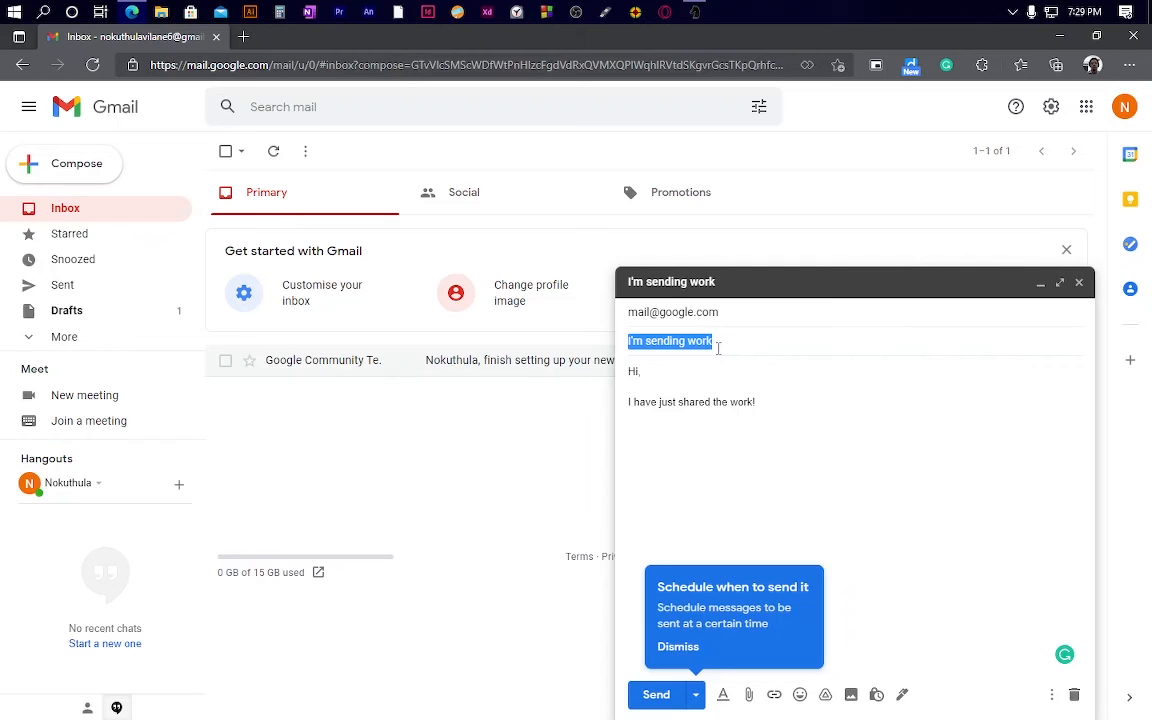
left_click(750, 312)
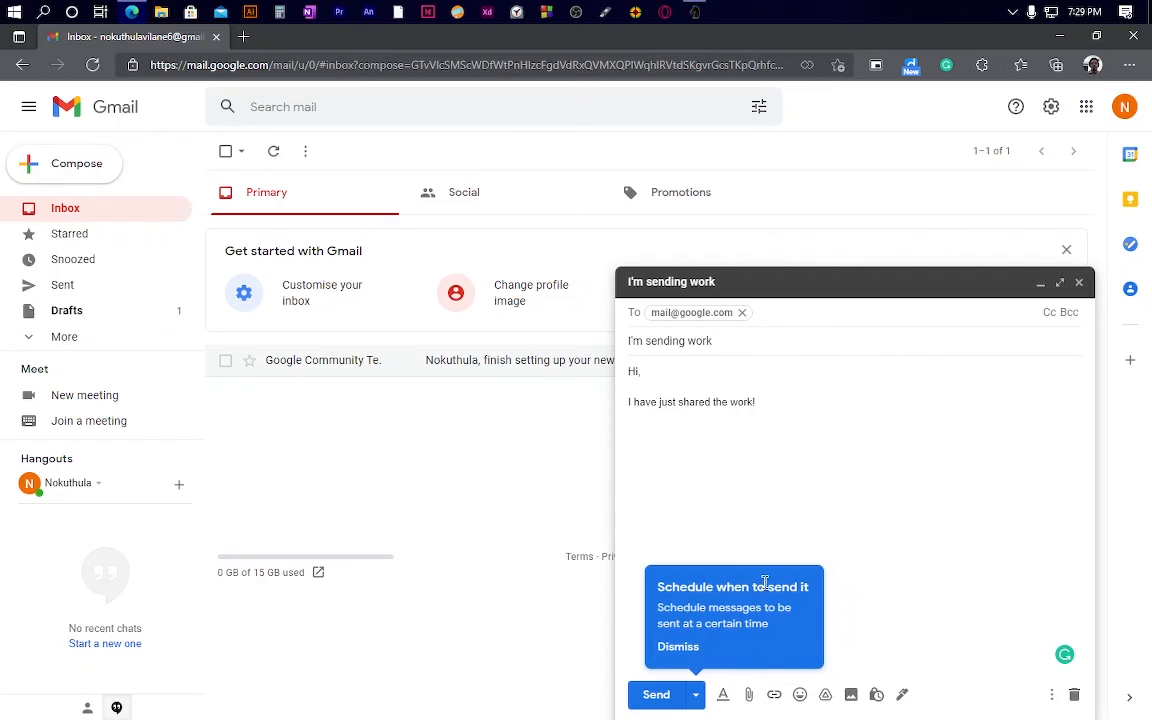
left_click(690, 648)
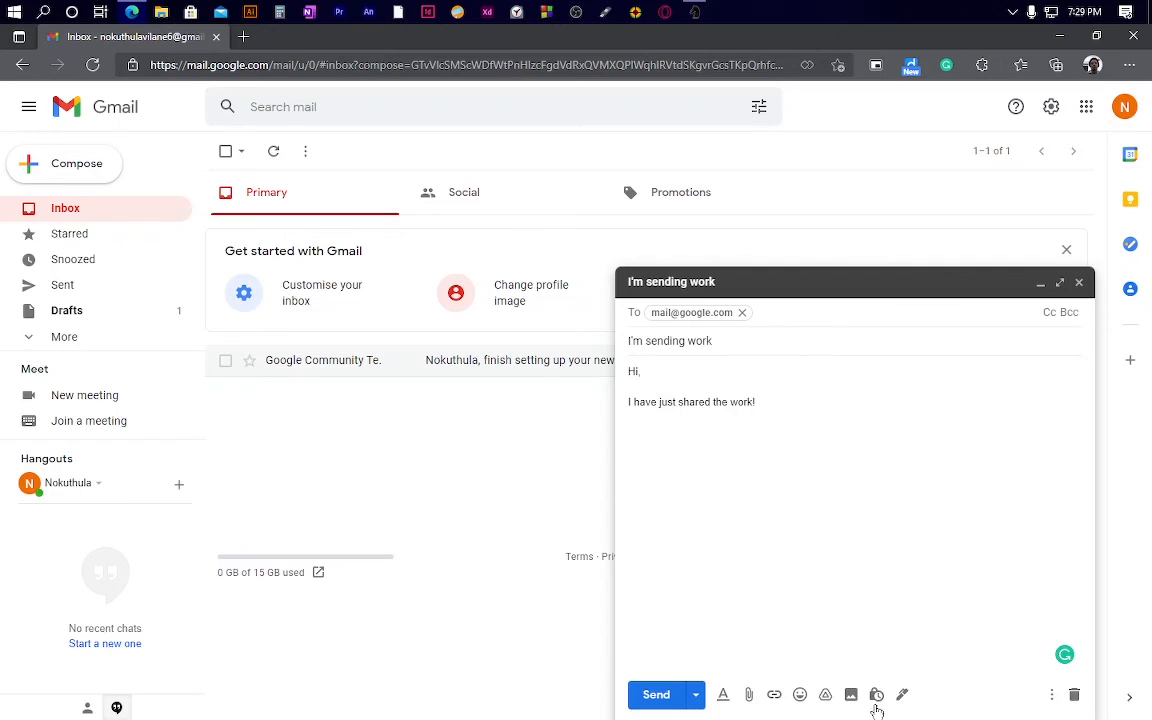
key("ctrl+a")
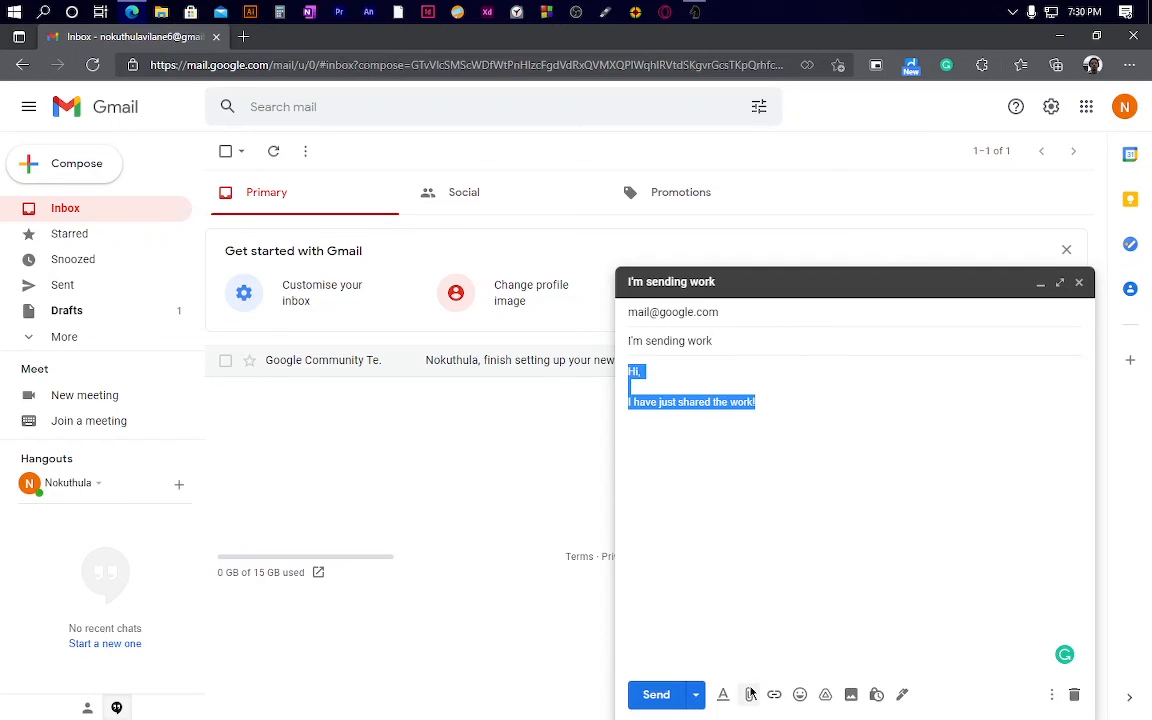
Step: Attach 'powered by.png' from the Finished folder to the draft email
left_click(751, 692)
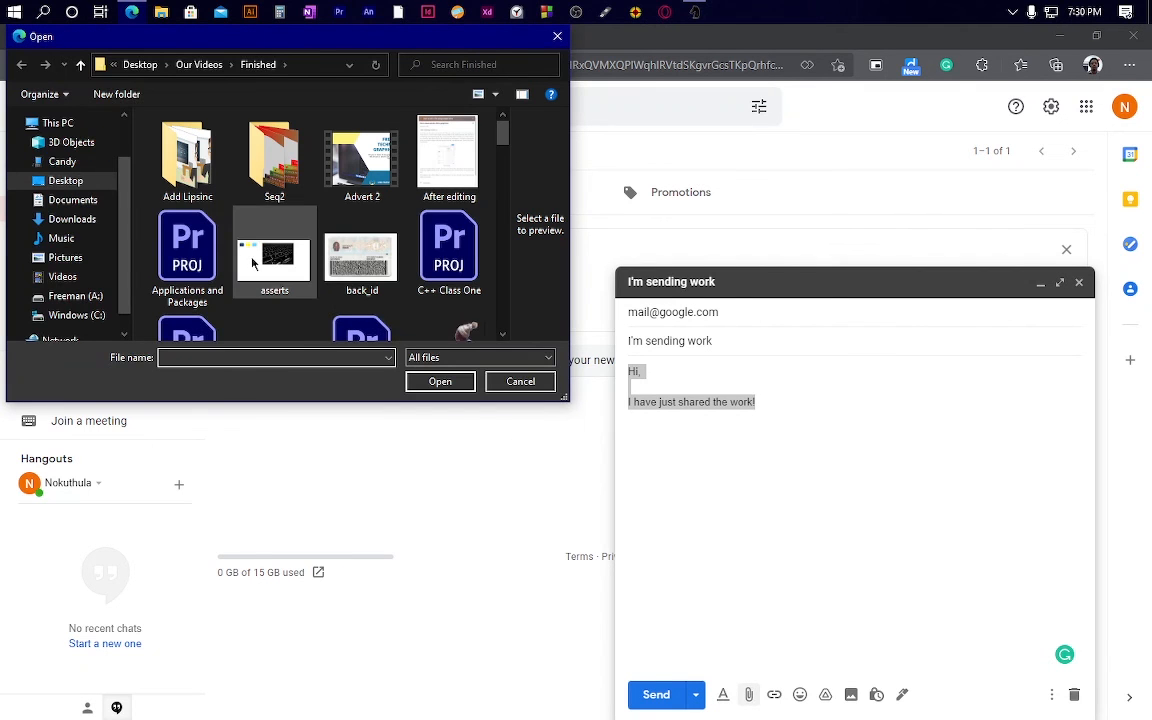
scroll(285, 281, "down", 3)
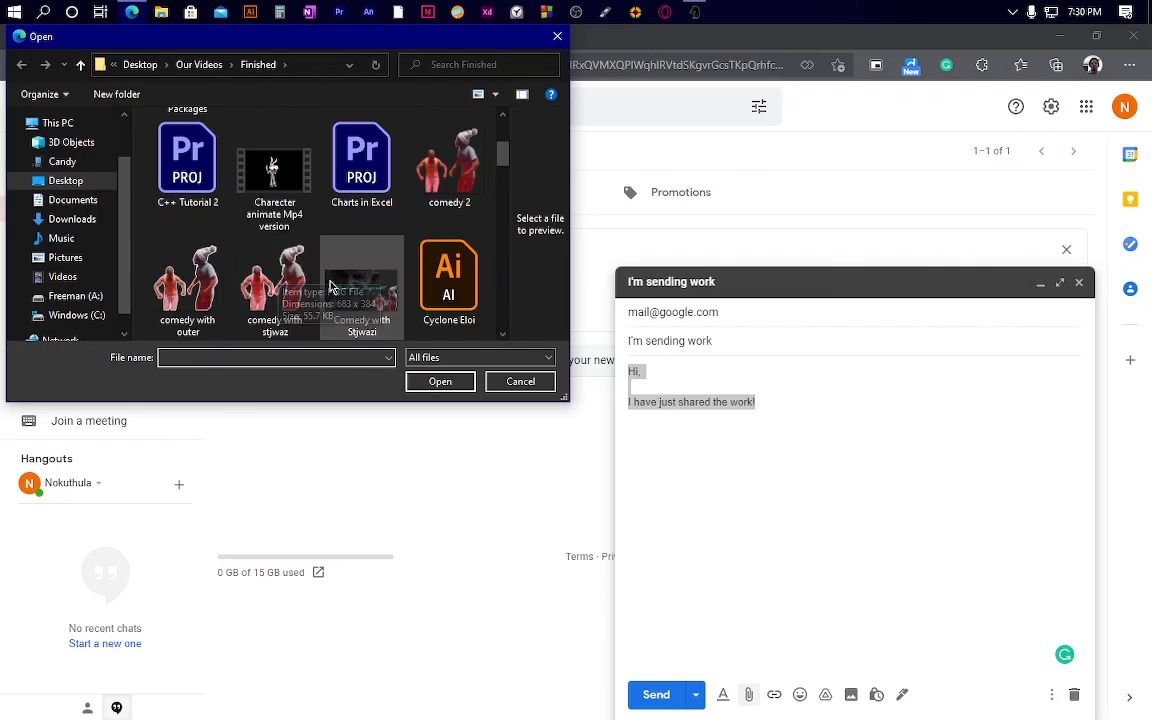
scroll(258, 275, "down", 6)
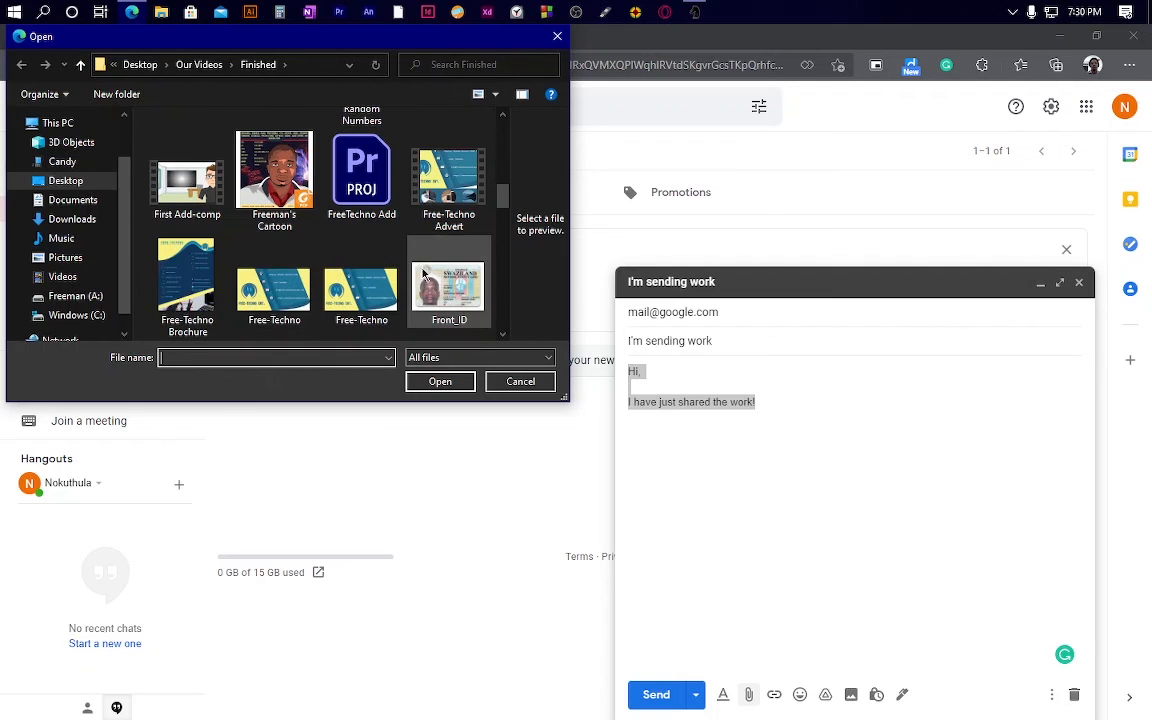
scroll(330, 270, "down", 6)
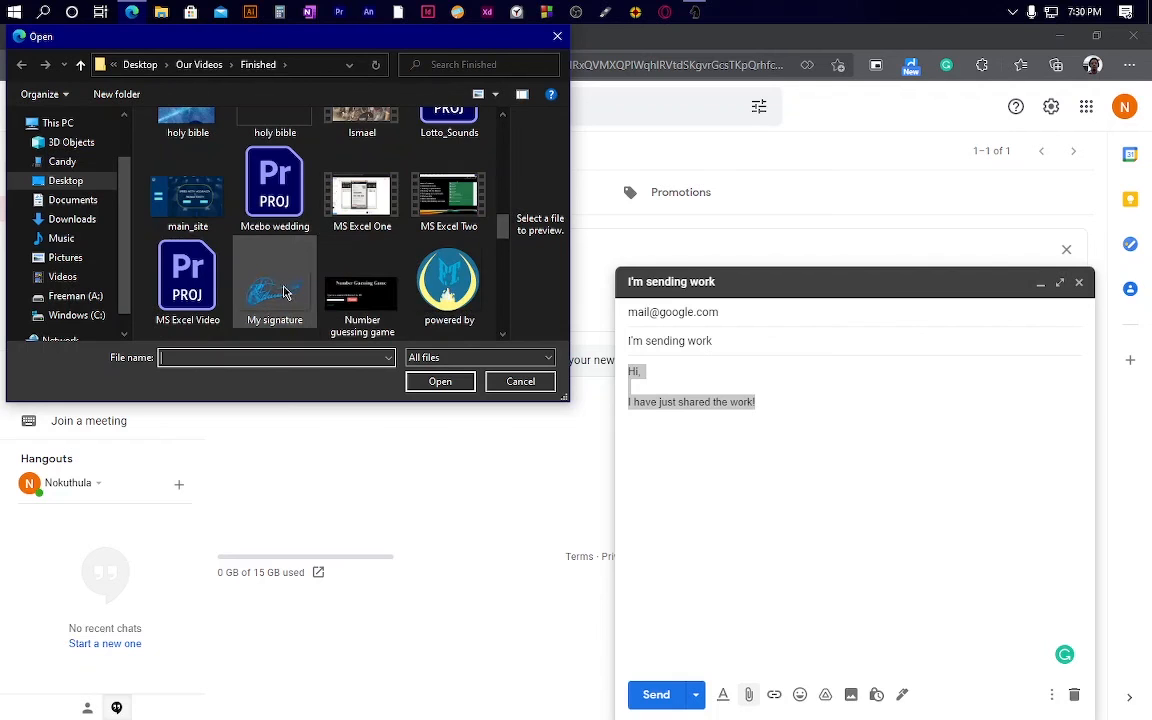
left_click(447, 285)
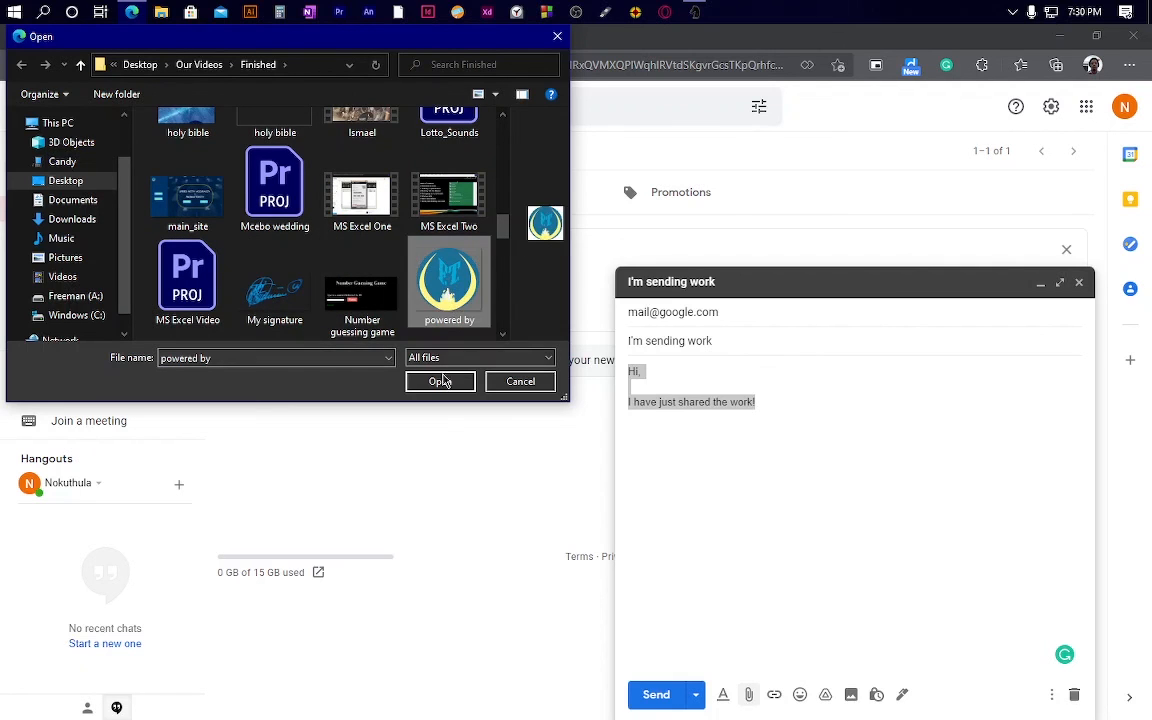
left_click(440, 381)
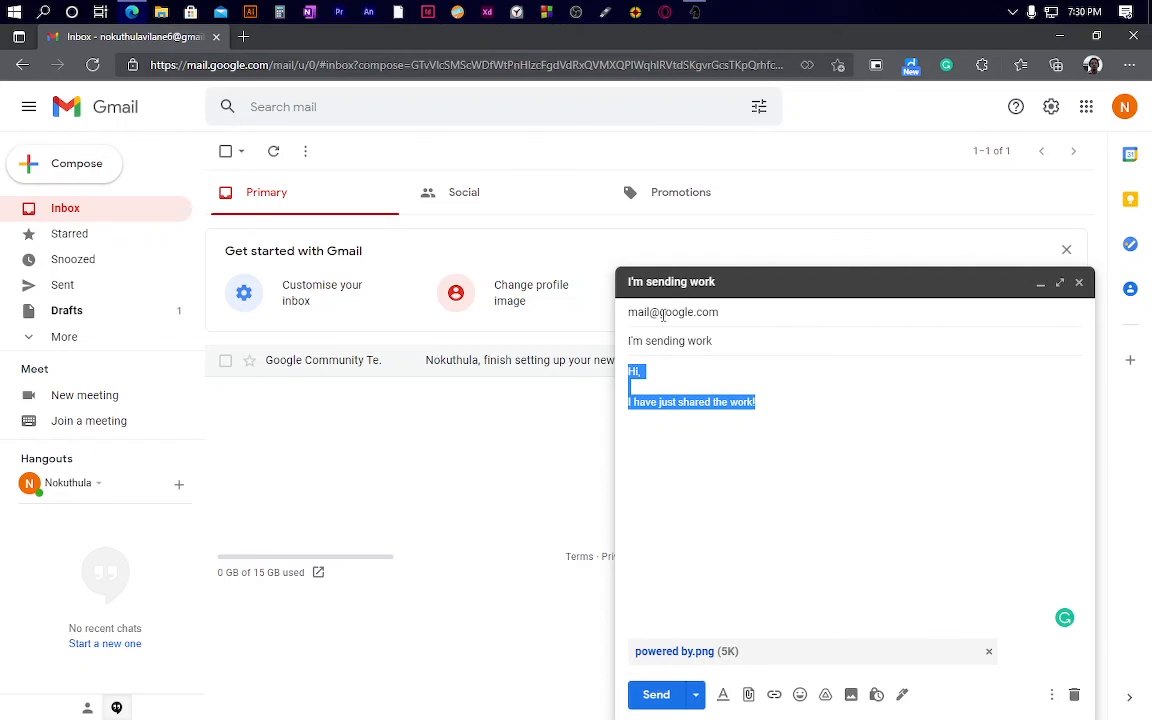
Step: Deselect the message body text and reveal the hidden system tray icons
mouse_move(662, 314)
left_click(697, 410)
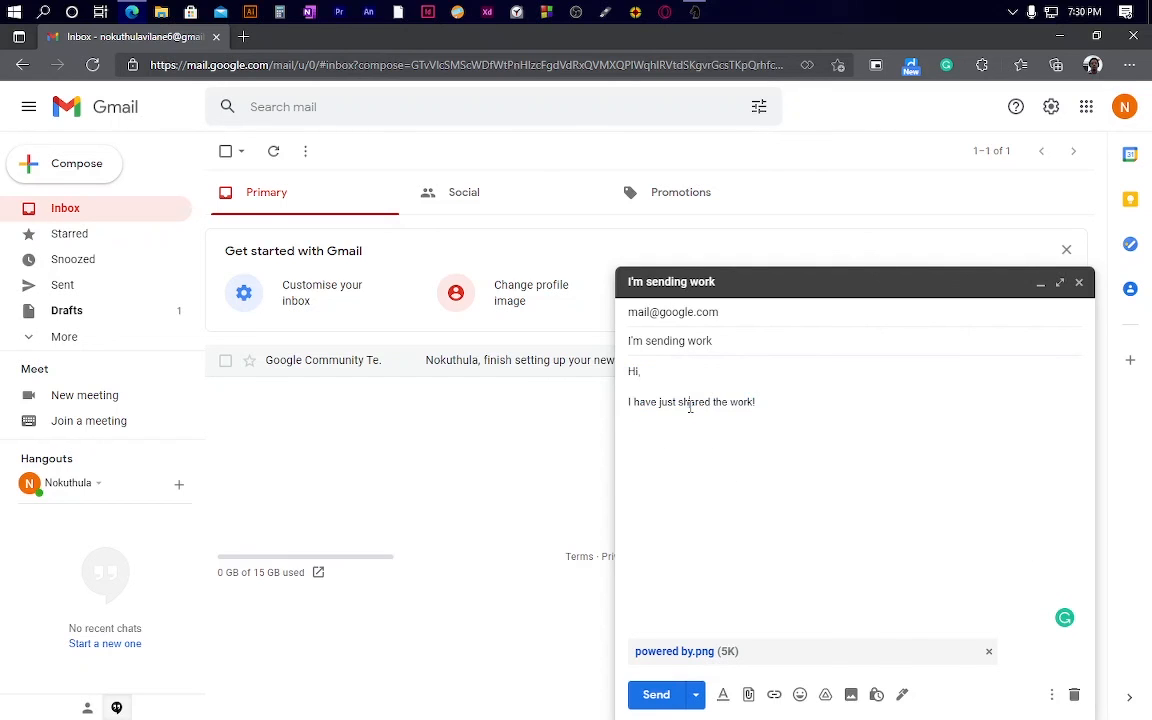
left_click(1015, 17)
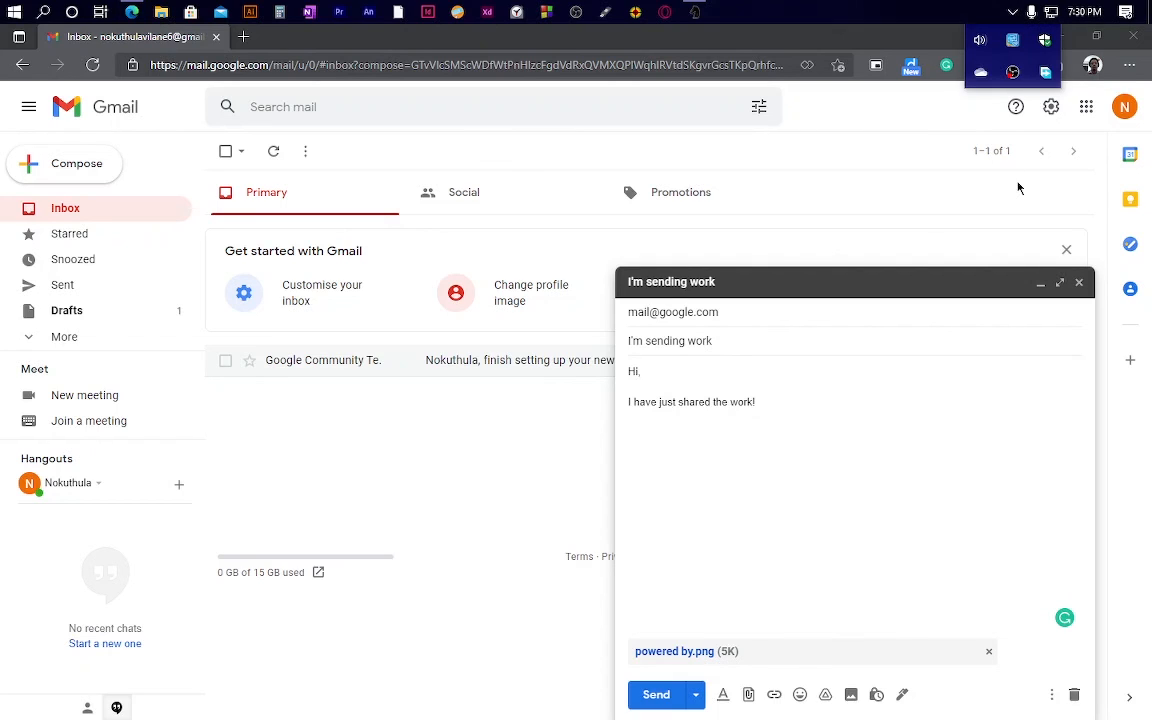